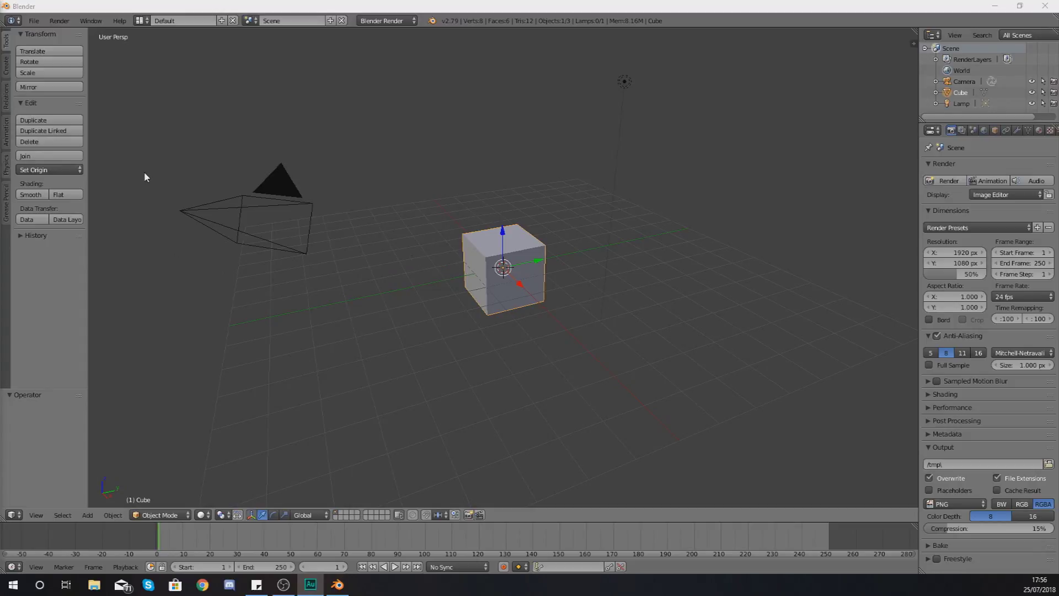
# Switch the default cube to Edit Mode and view its mesh up close from different sides.
pyautogui.scroll(6, 495, 280)
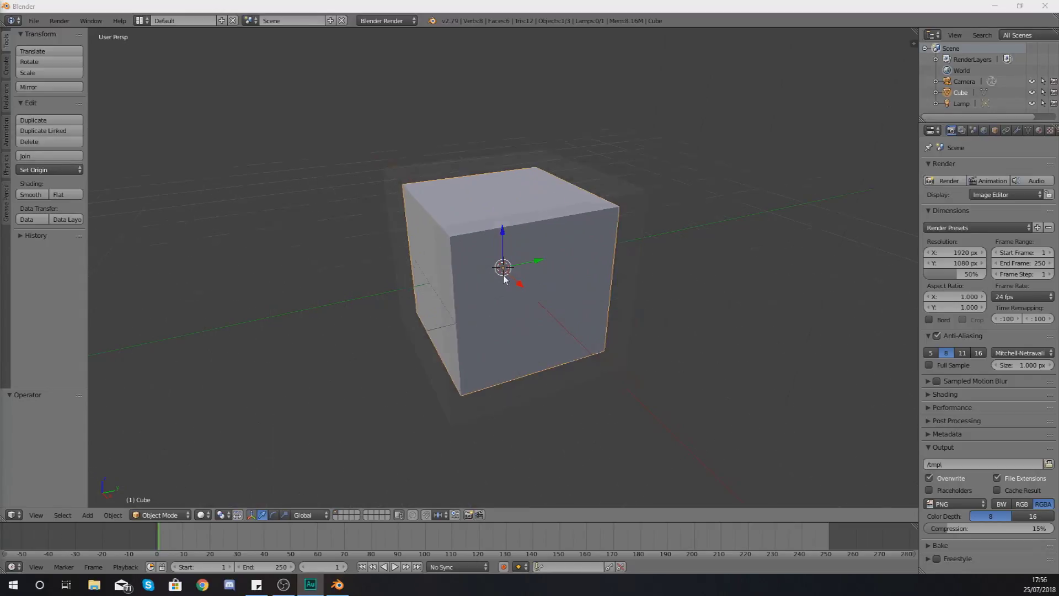
pyautogui.moveTo(508, 276); pyautogui.dragTo(557, 282, button='middle')
pyautogui.scroll(-6, 555, 274)
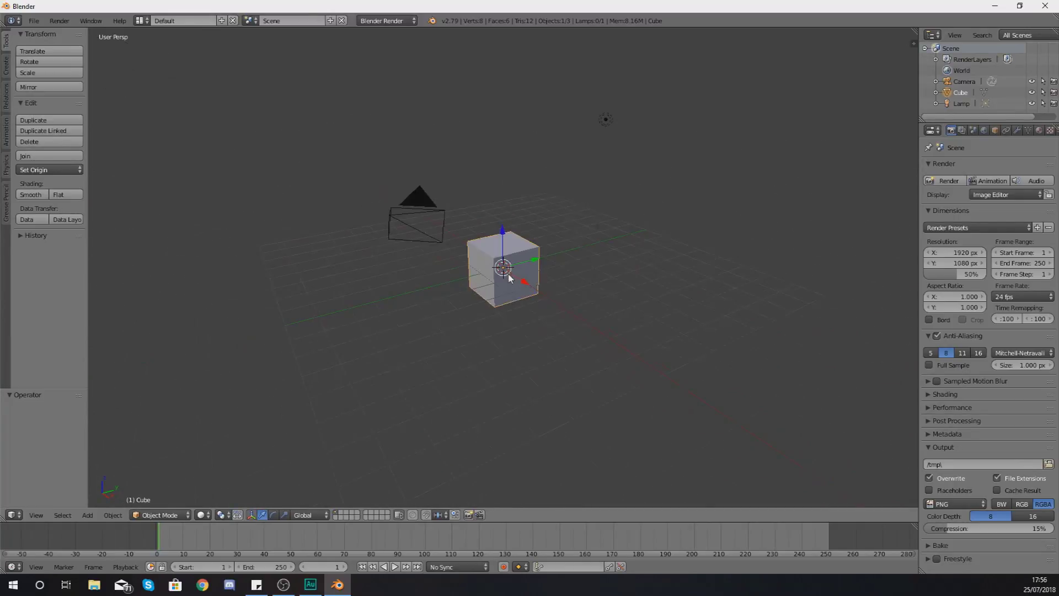
pyautogui.scroll(5, 557, 282)
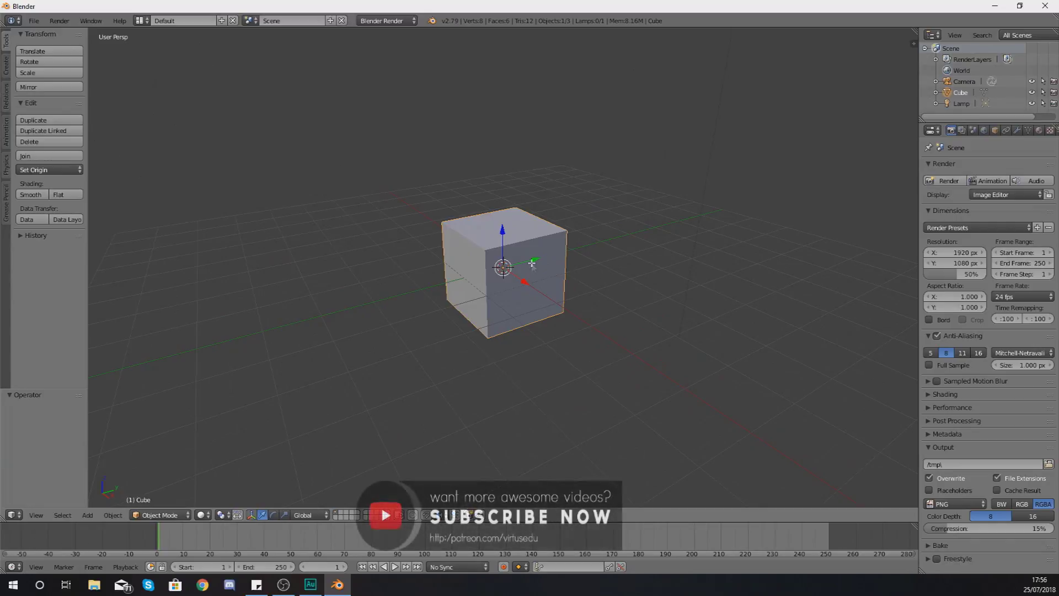
pyautogui.press('Tab')
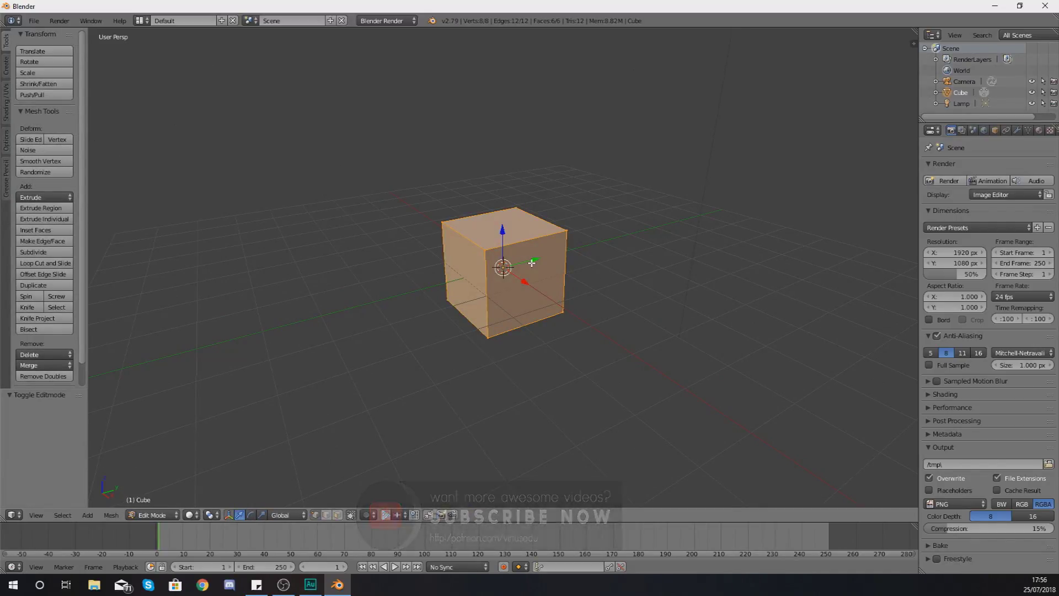
pyautogui.scroll(4, 532, 264)
pyautogui.scroll(2, 532, 263)
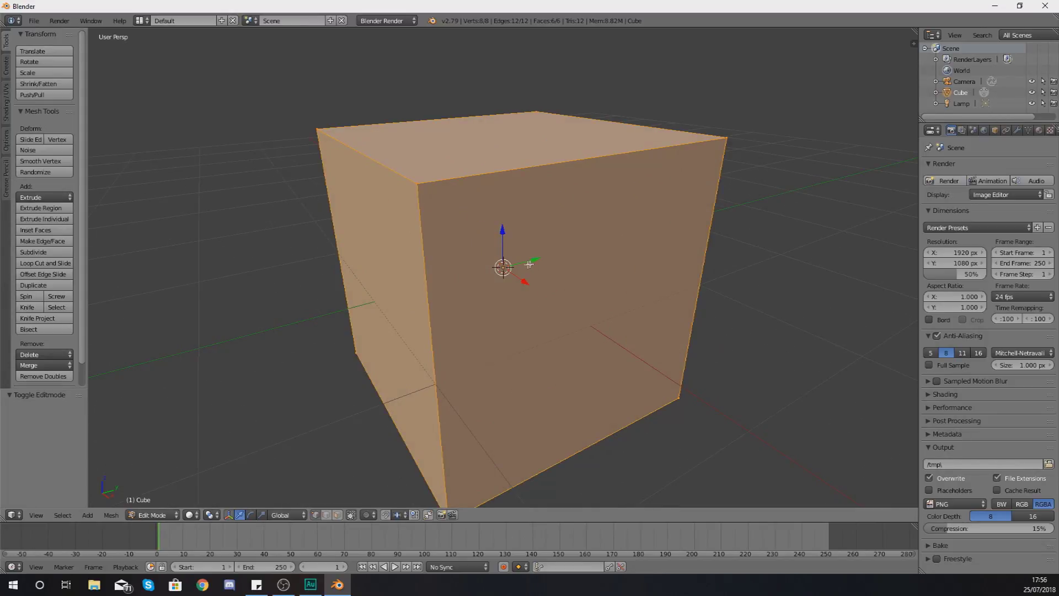
pyautogui.moveTo(529, 265); pyautogui.dragTo(664, 265, button='middle')
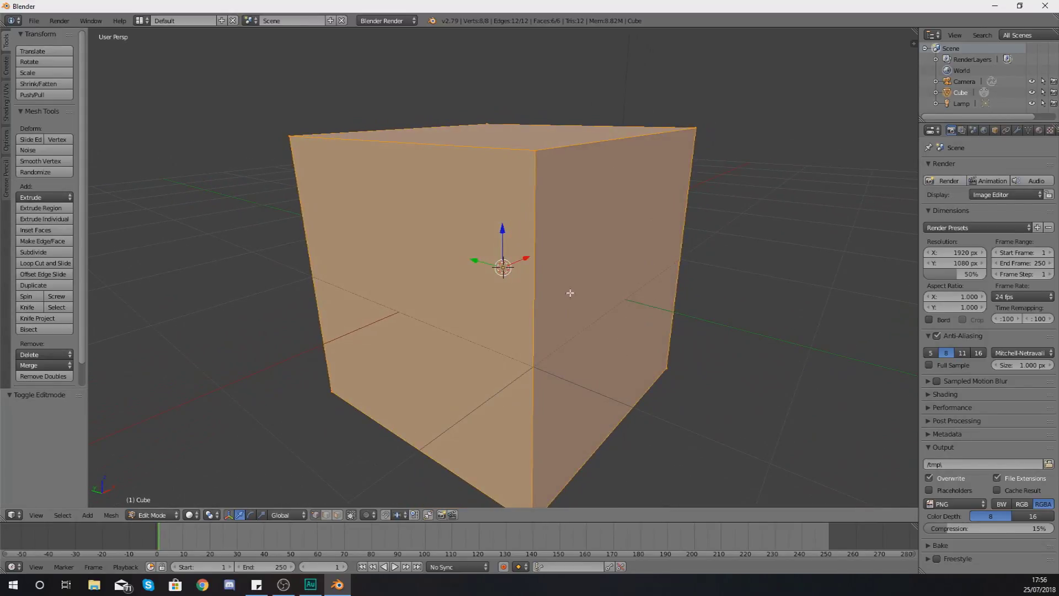
pyautogui.moveTo(652, 305); pyautogui.dragTo(608, 326, button='middle')
pyautogui.scroll(-4, 593, 301)
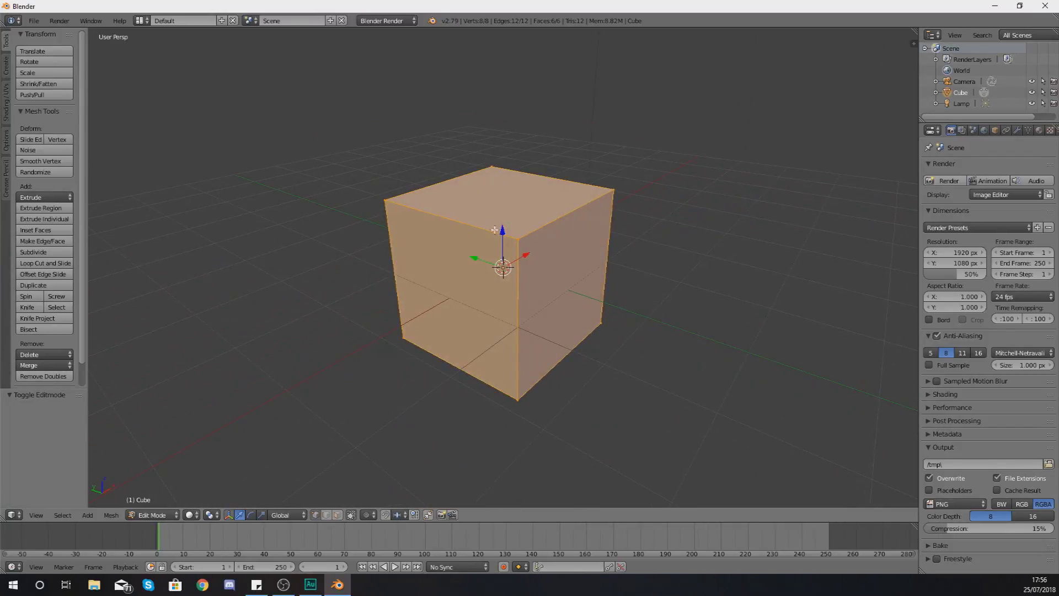
# Clear the selection and select several of the cube's corner vertices one at a time.
pyautogui.press('a')
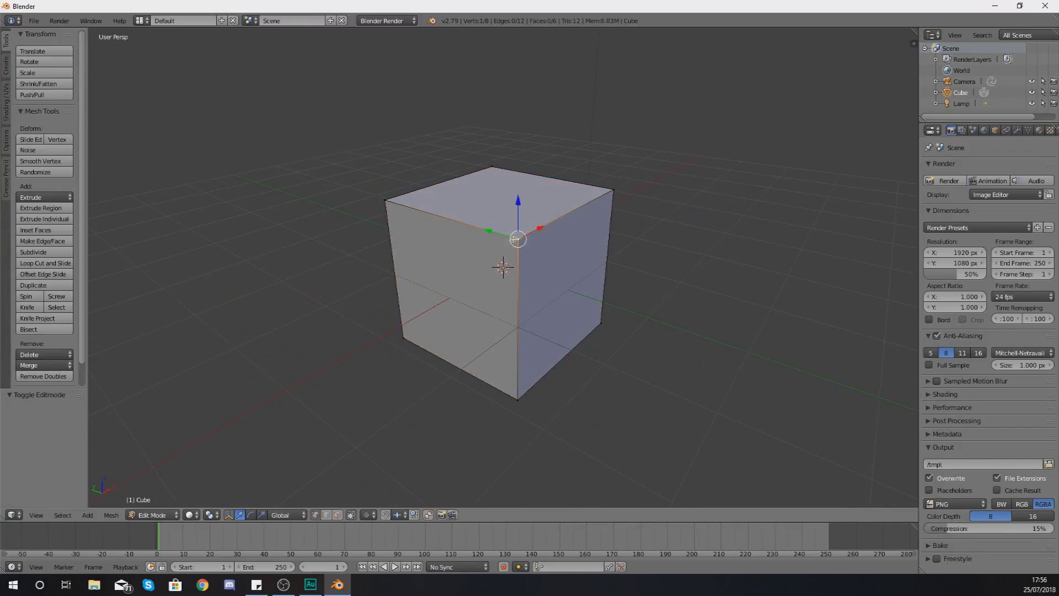
pyautogui.rightClick(613, 192)
pyautogui.rightClick(601, 324)
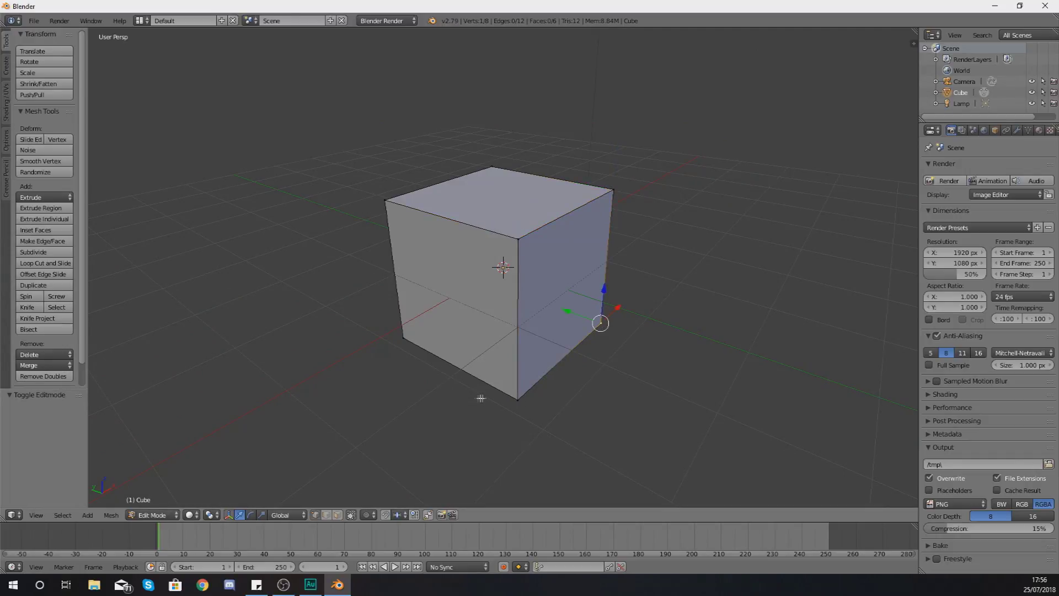
pyautogui.rightClick(518, 399)
pyautogui.rightClick(518, 241)
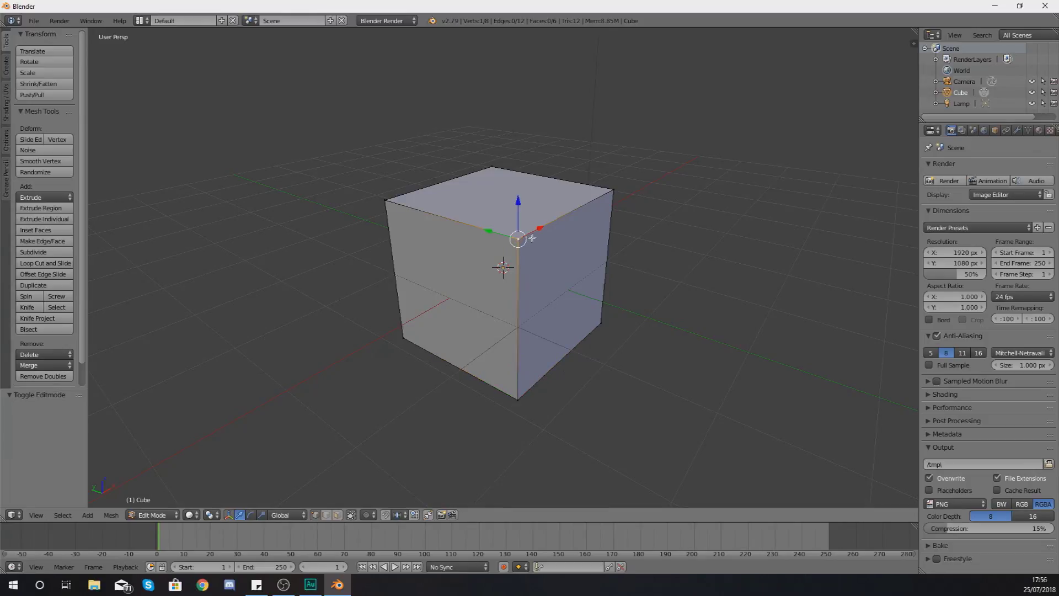
pyautogui.rightClick(612, 190)
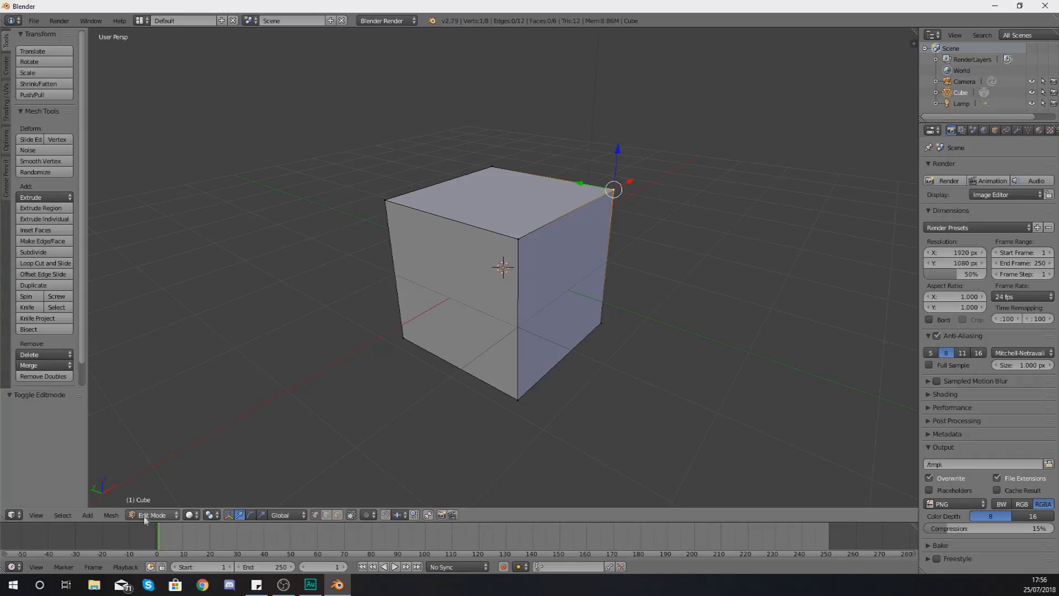
# Move the cube's nearest top corner vertex about -1.4 along Y, and its neighbouring +X top corner about -1.02 along X.
pyautogui.rightClick(522, 238)
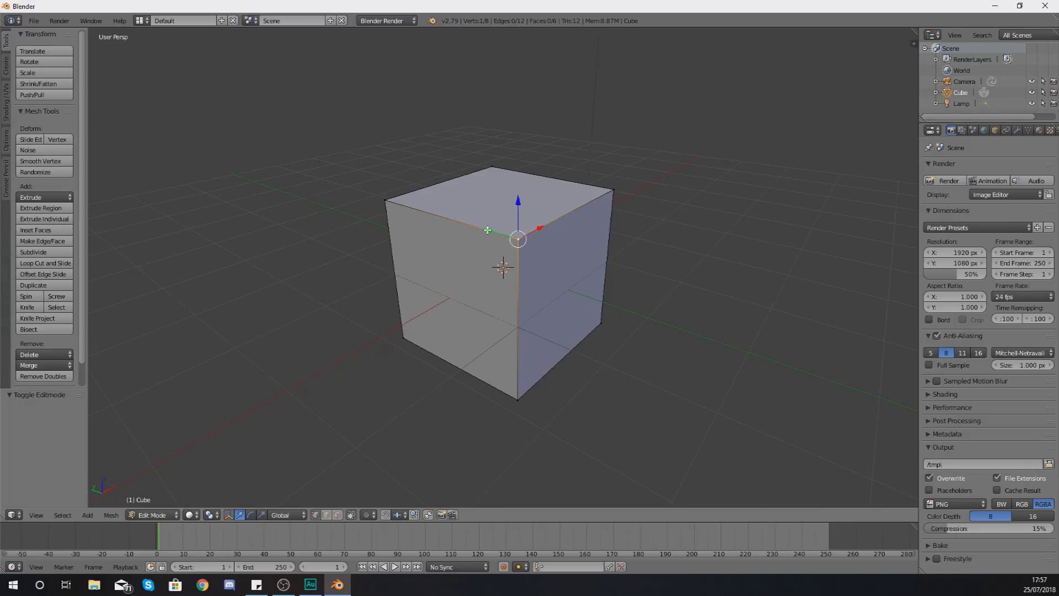
pyautogui.moveTo(487, 230); pyautogui.dragTo(663, 269)
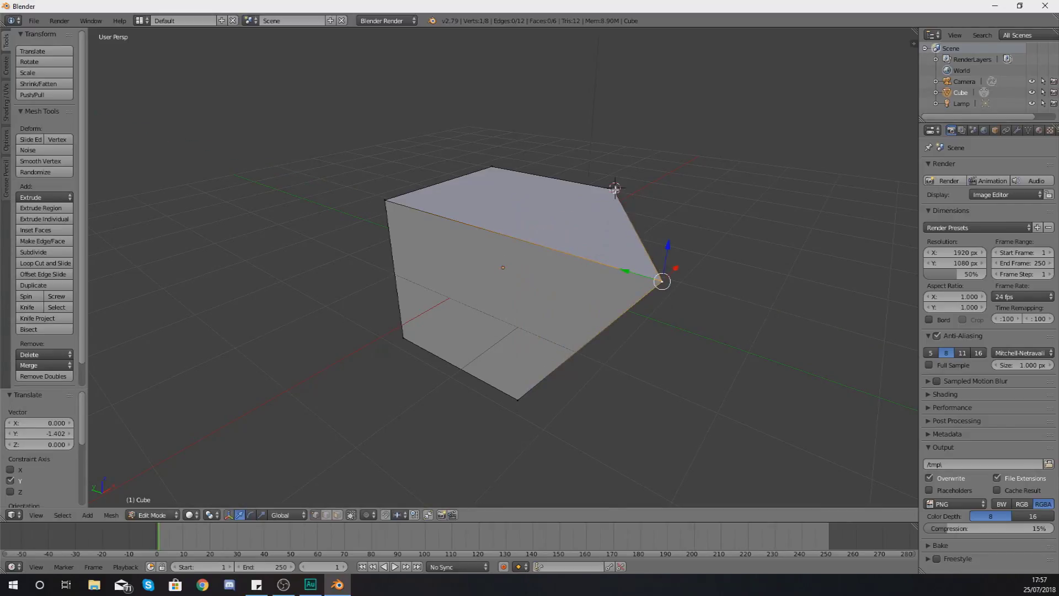
pyautogui.rightClick(616, 189)
pyautogui.press('g')
pyautogui.press('x')
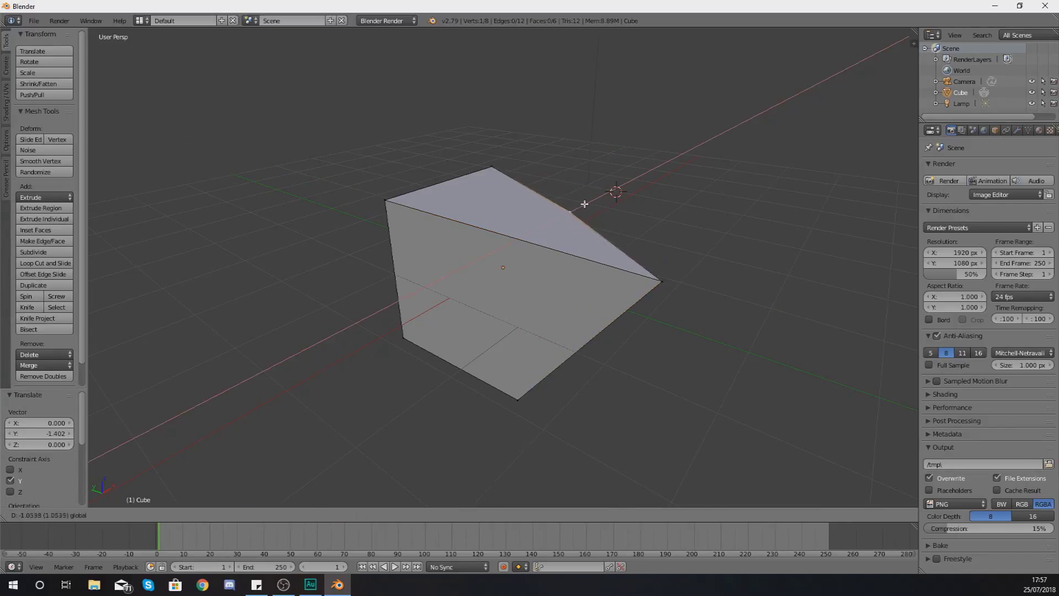
pyautogui.click(584, 205)
# Move the cube's top corner vertex at -X, +Y about -0.77 along Y and about 0.84 along X.
pyautogui.moveTo(697, 223); pyautogui.dragTo(574, 188, button='middle')
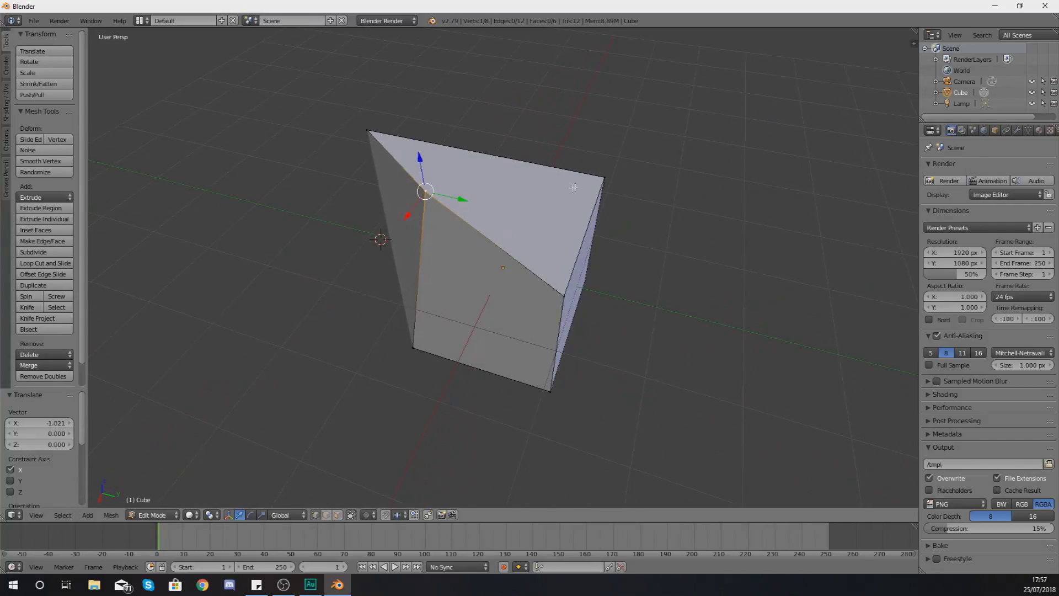
pyautogui.rightClick(604, 177)
pyautogui.press('g')
pyautogui.press('y')
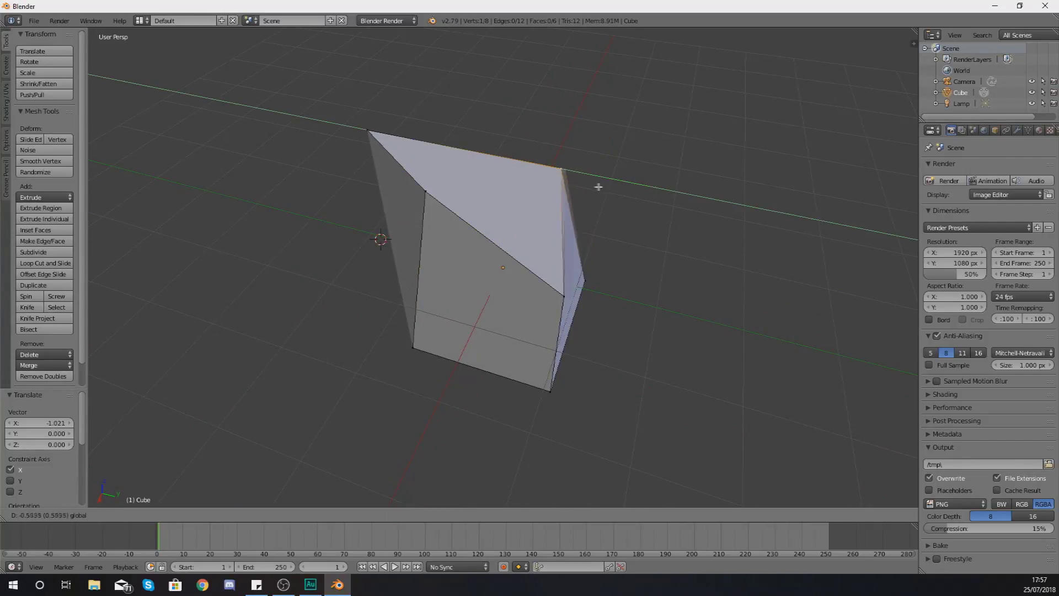
pyautogui.click(567, 197)
pyautogui.press('g')
pyautogui.press('x')
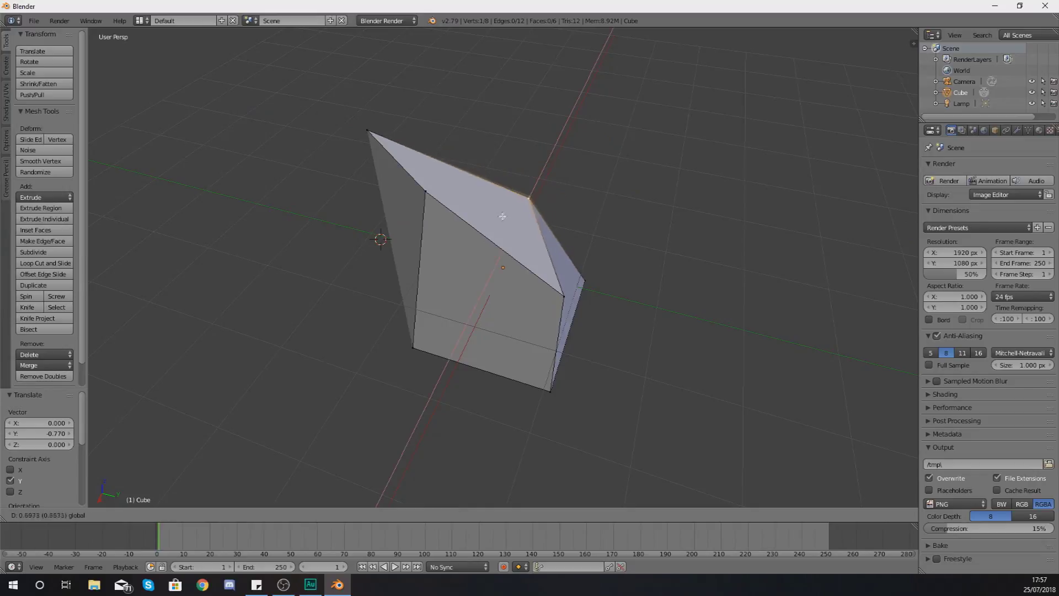
pyautogui.click(510, 218)
# Return the reshaped cube to Object Mode and inspect its new form from several sides.
pyautogui.moveTo(510, 218); pyautogui.dragTo(749, 211, button='middle')
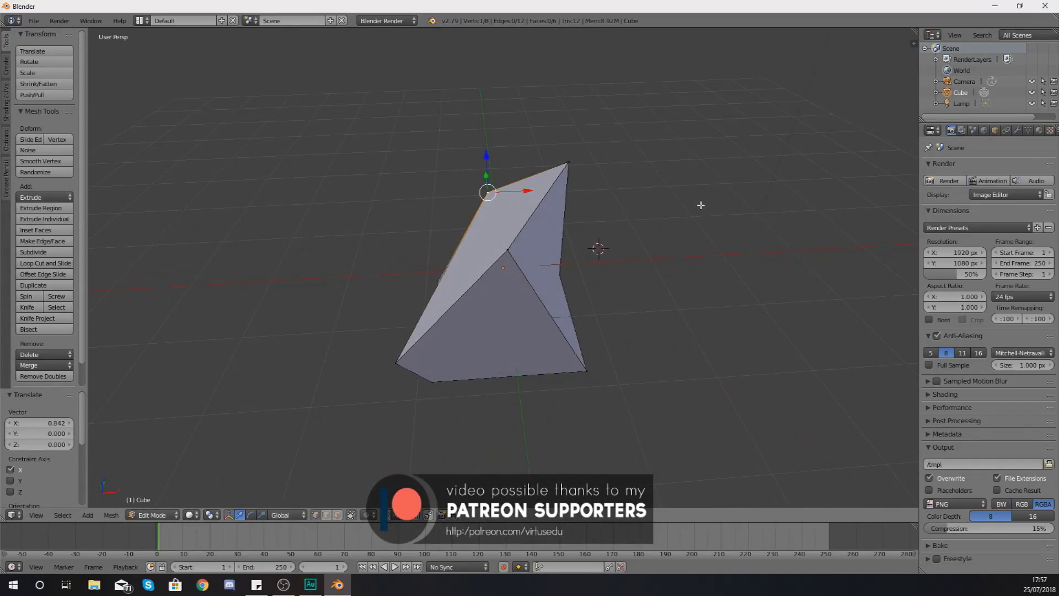
pyautogui.moveTo(566, 260); pyautogui.dragTo(662, 288, button='middle')
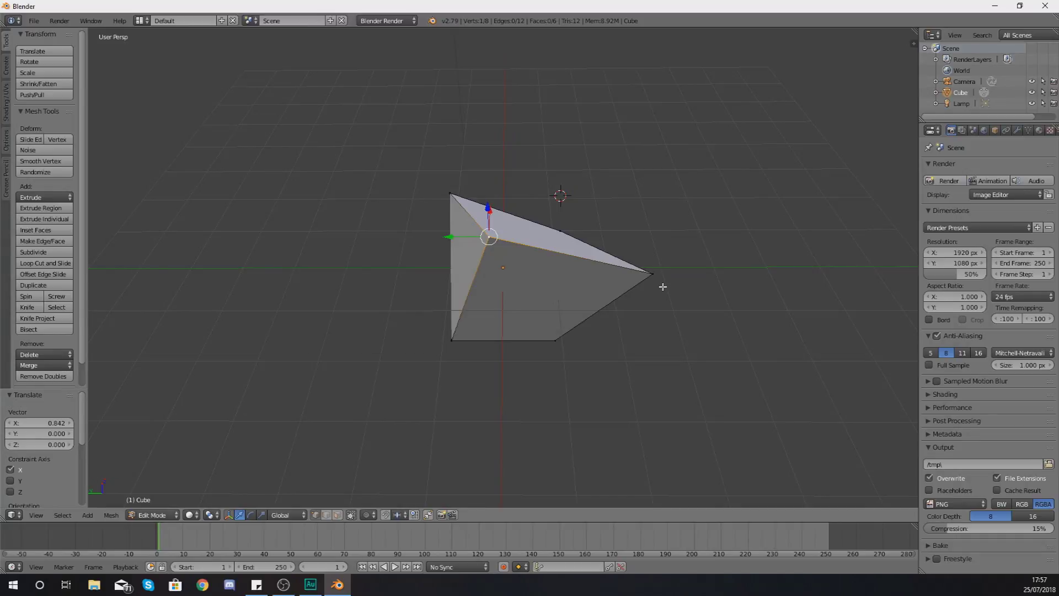
pyautogui.press('Tab')
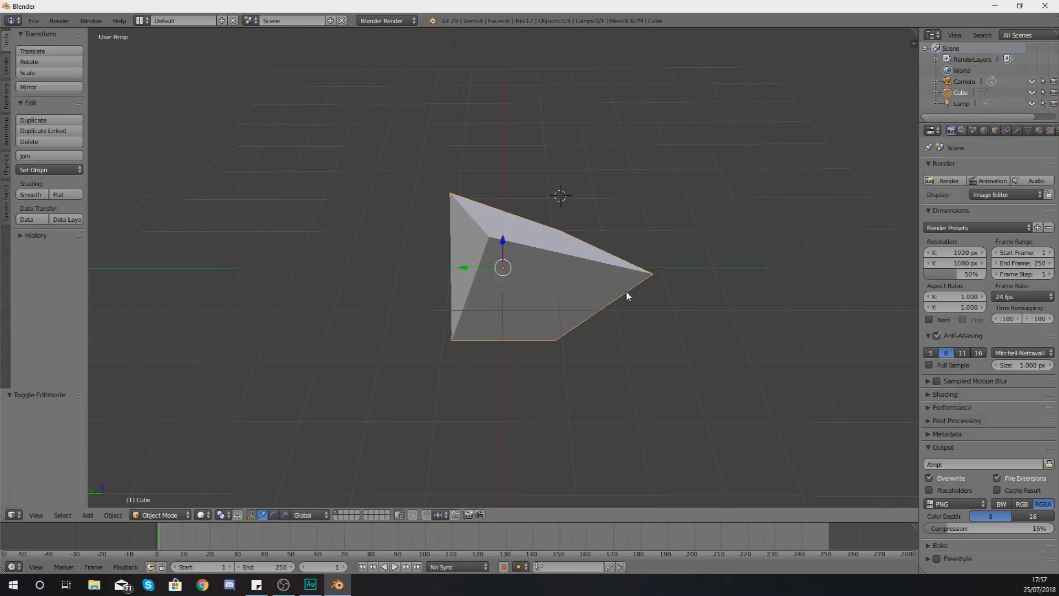
pyautogui.moveTo(628, 297); pyautogui.dragTo(458, 275, button='middle')
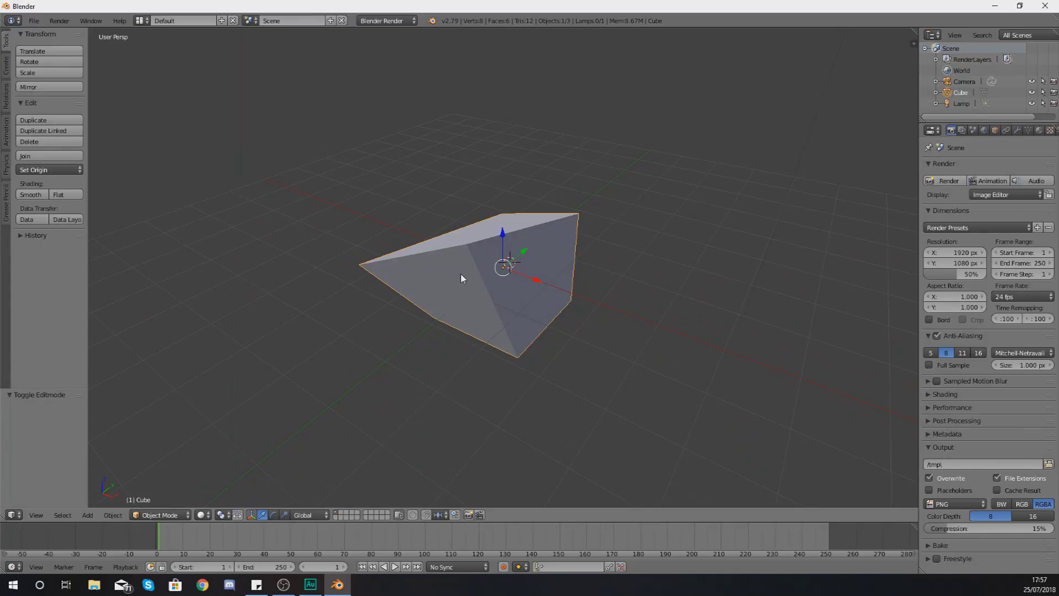
pyautogui.moveTo(367, 248); pyautogui.dragTo(490, 235, button='middle')
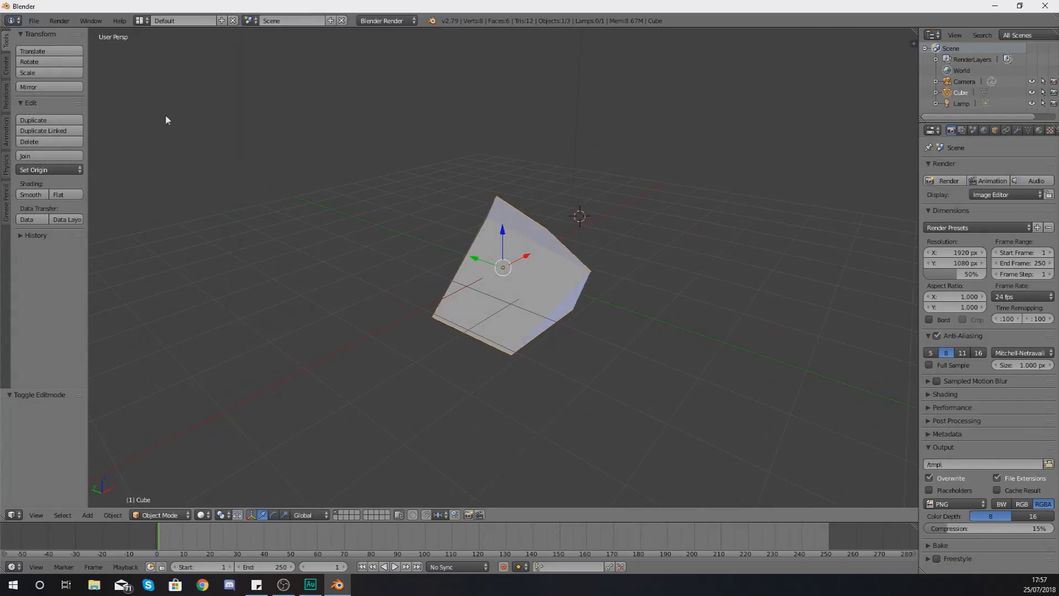
# Place the 3D cursor on empty space on the +Y side of the reshaped cube and add a UV sphere there.
pyautogui.click(7, 72)
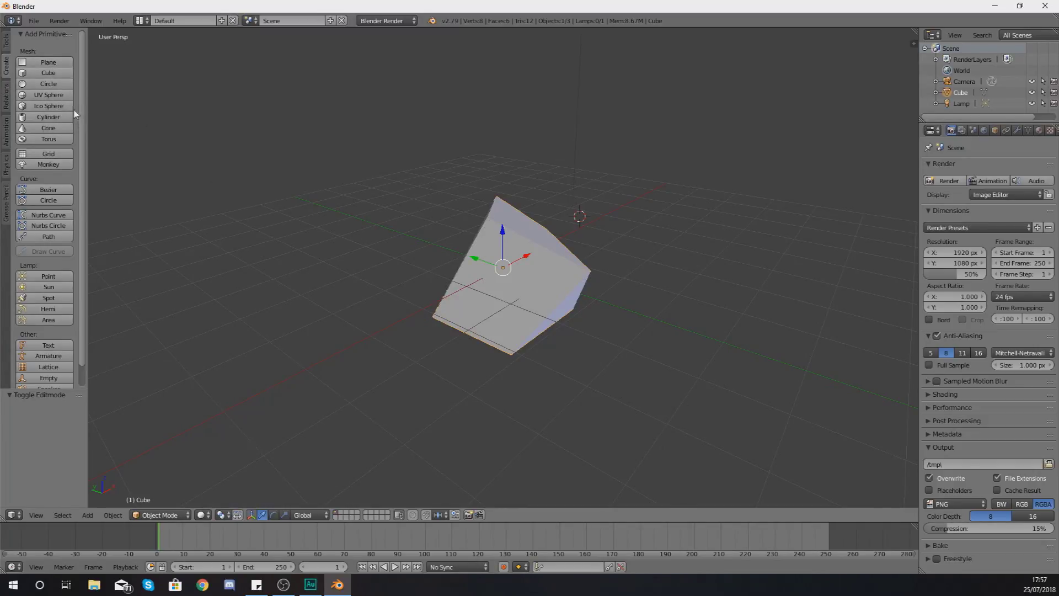
pyautogui.moveTo(496, 265); pyautogui.dragTo(563, 242, button='middle')
pyautogui.scroll(-4, 507, 245)
pyautogui.scroll(3, 507, 246)
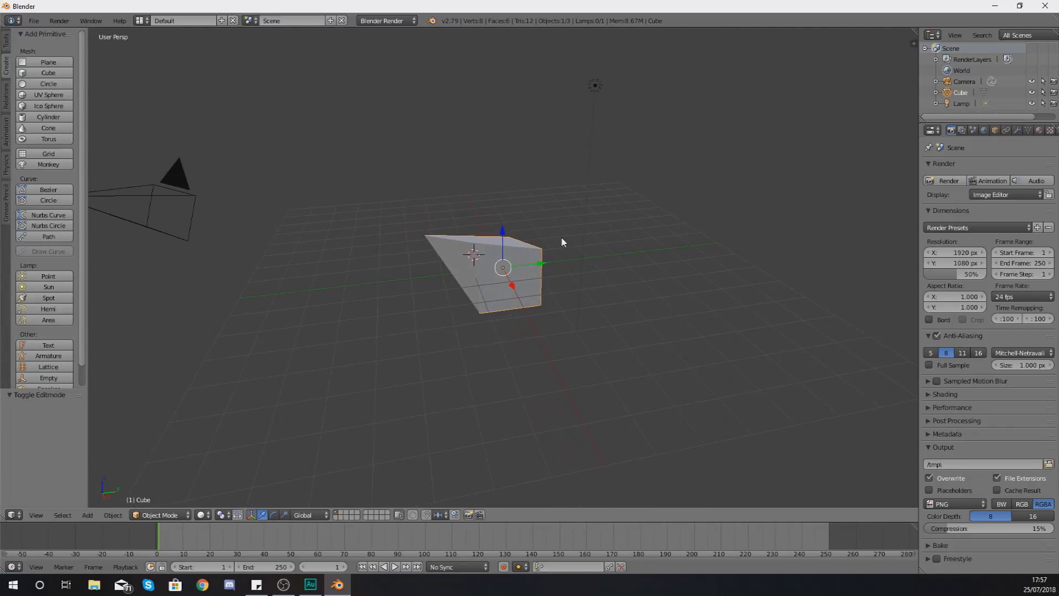
pyautogui.click(739, 332)
pyautogui.moveTo(741, 335)
pyautogui.mouseDown(button='middle')
pyautogui.moveTo(705, 310)
pyautogui.moveTo(711, 303)
pyautogui.moveTo(723, 324)
pyautogui.mouseUp(button='middle')
pyautogui.moveTo(653, 329); pyautogui.dragTo(751, 353, button='middle')
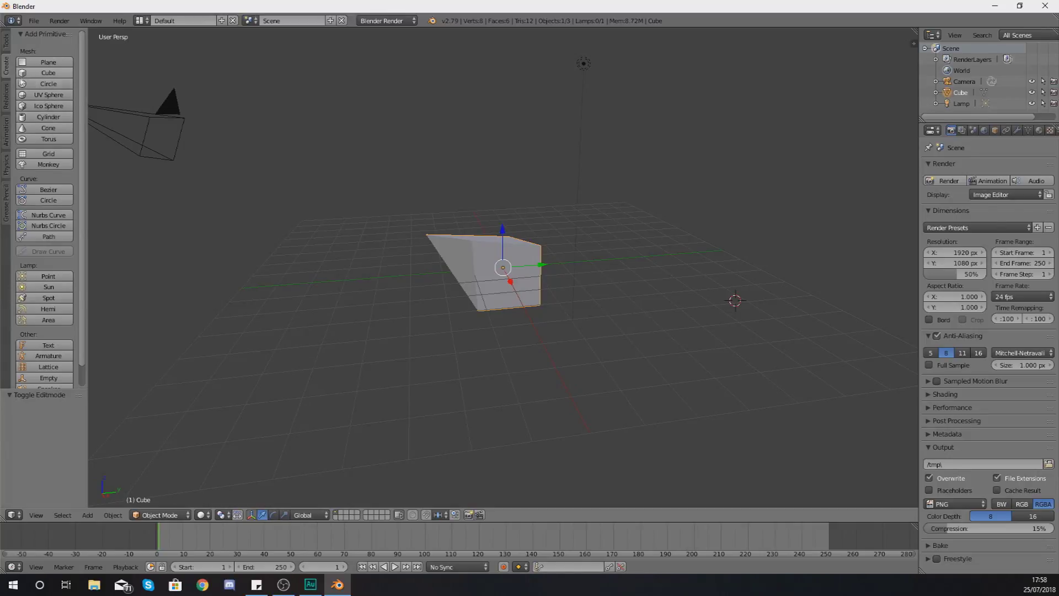
pyautogui.click(55, 94)
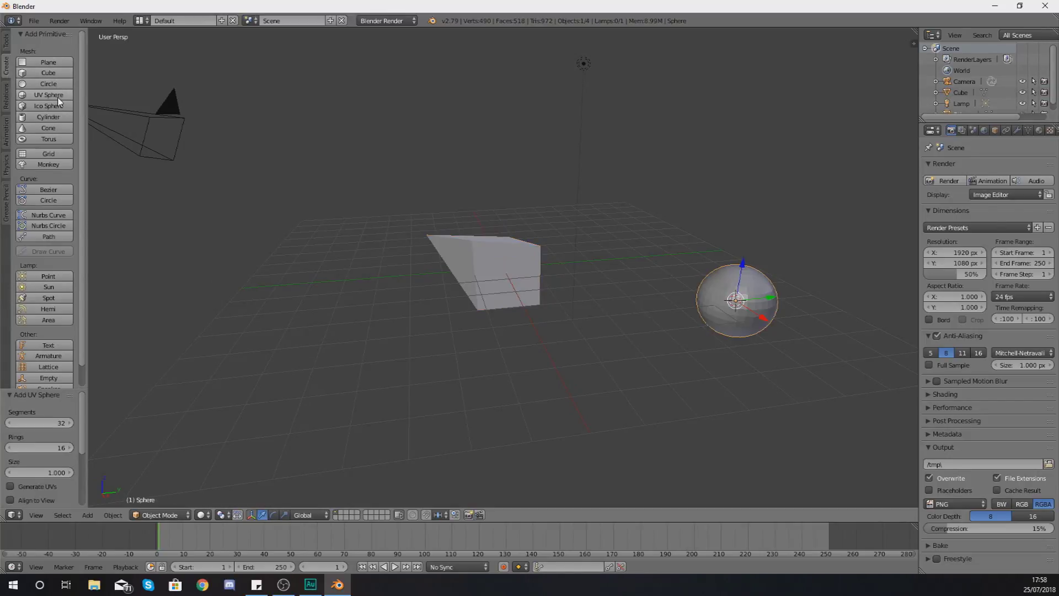
# Move the UV sphere along negative Y toward the reshaped cube and shift it about 0.22 along X.
pyautogui.moveTo(765, 317); pyautogui.dragTo(492, 333, button='middle')
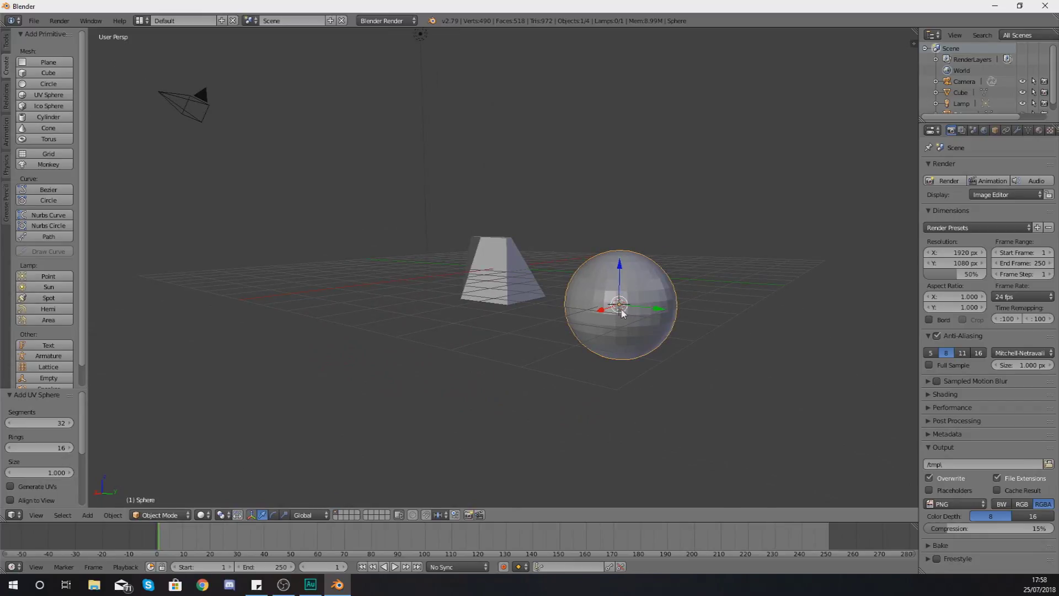
pyautogui.moveTo(626, 312); pyautogui.dragTo(699, 330, button='middle')
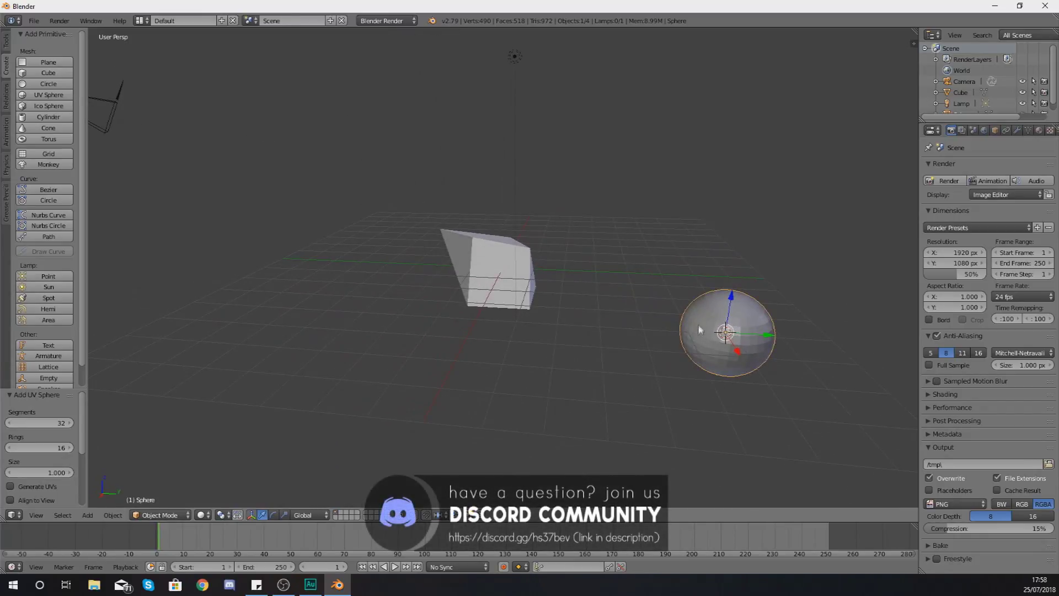
pyautogui.moveTo(775, 339); pyautogui.dragTo(865, 310, button='middle')
pyautogui.press('g')
pyautogui.press('y')
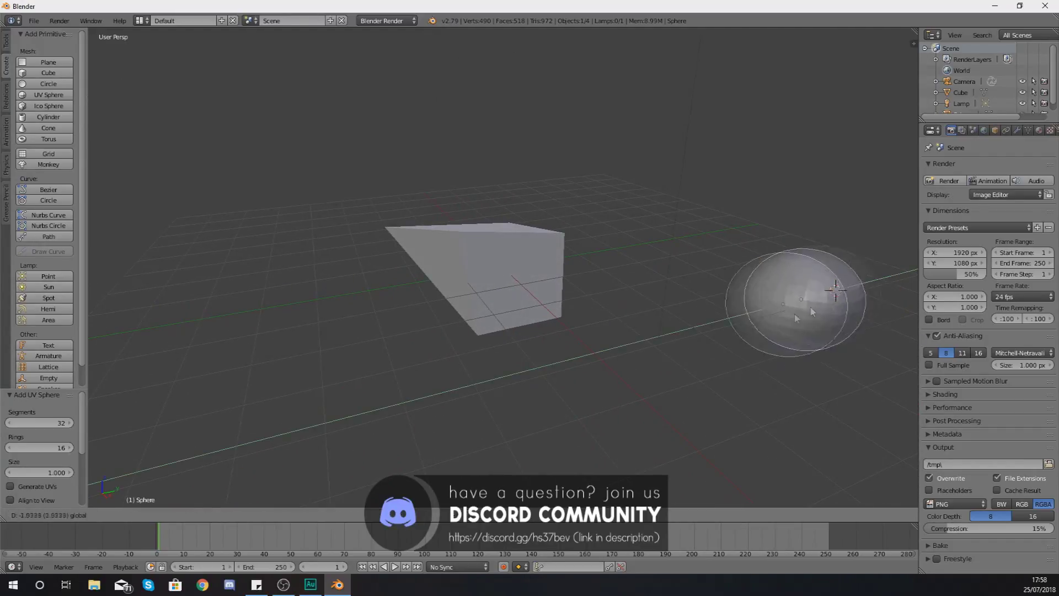
pyautogui.click(689, 351)
pyautogui.moveTo(687, 358)
pyautogui.mouseDown()
pyautogui.moveTo(643, 345)
pyautogui.moveTo(696, 341)
pyautogui.mouseUp()
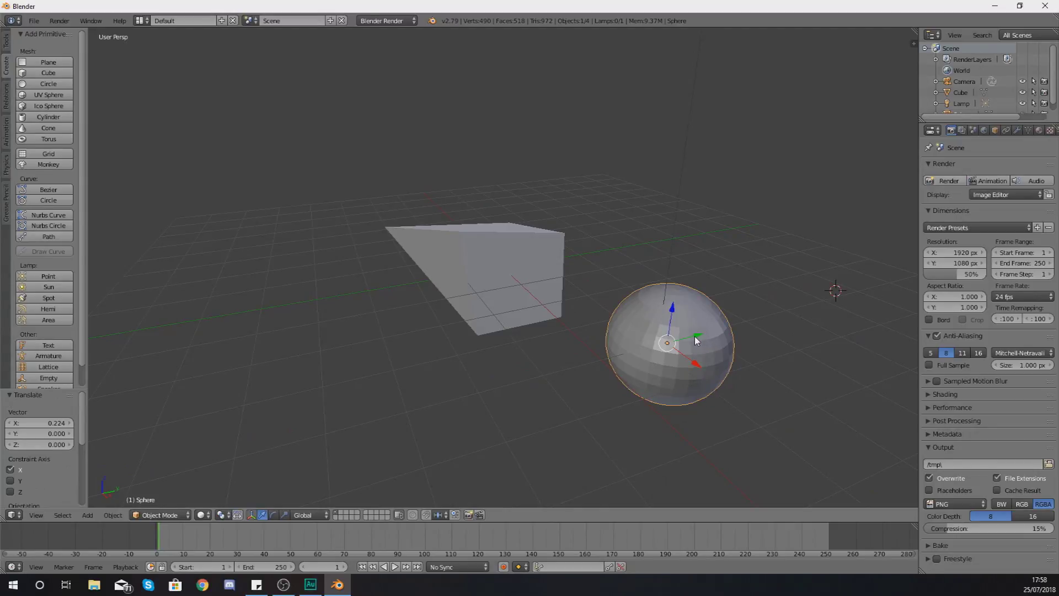
# Enter Edit Mode on the UV sphere, center the view on it and select single vertices on its front.
pyautogui.press('Tab')
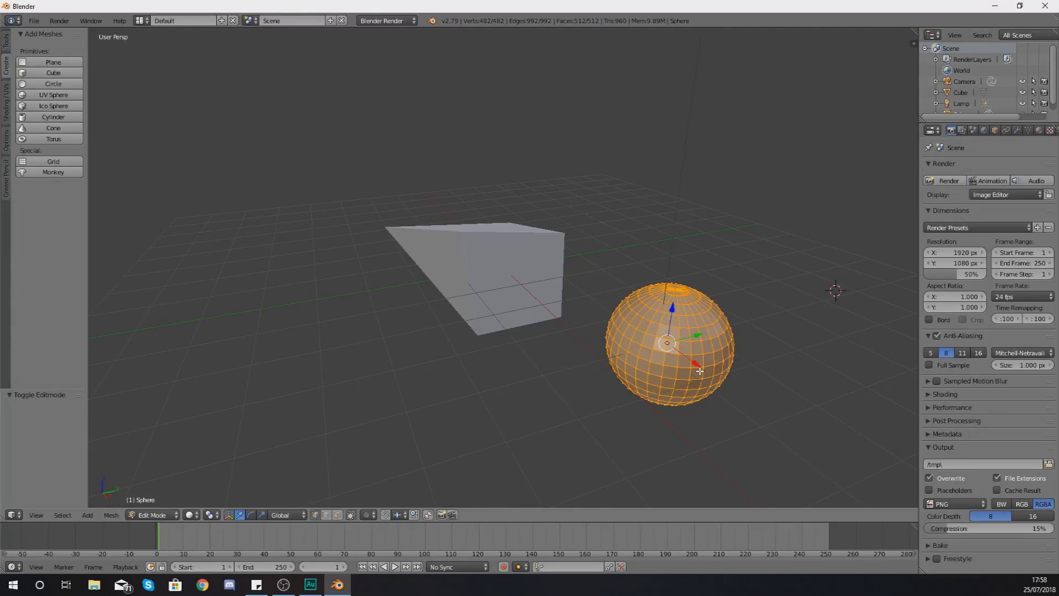
pyautogui.scroll(3, 760, 346)
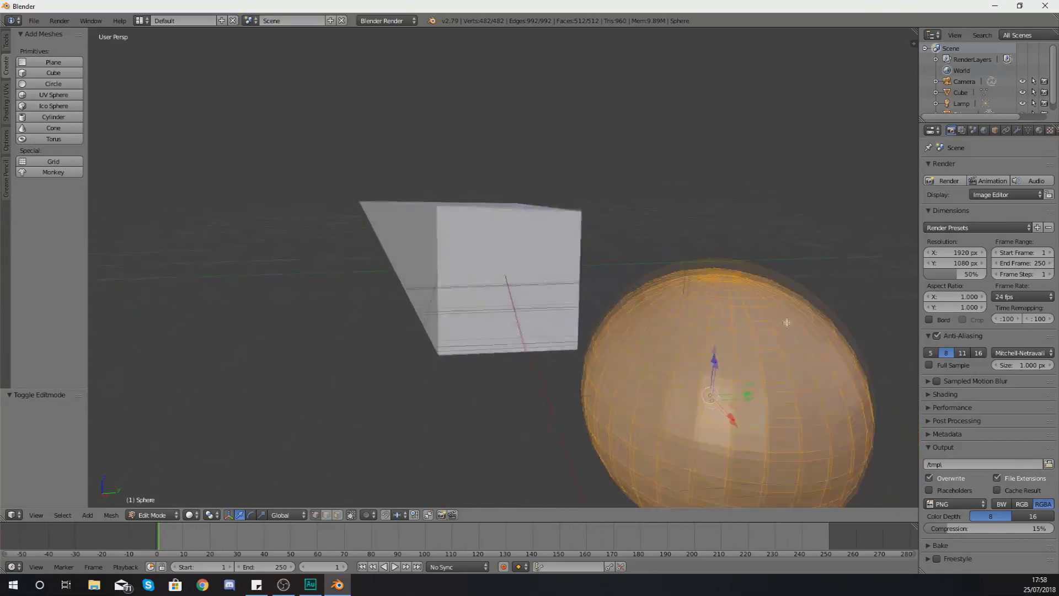
pyautogui.press('KP_Decimal')
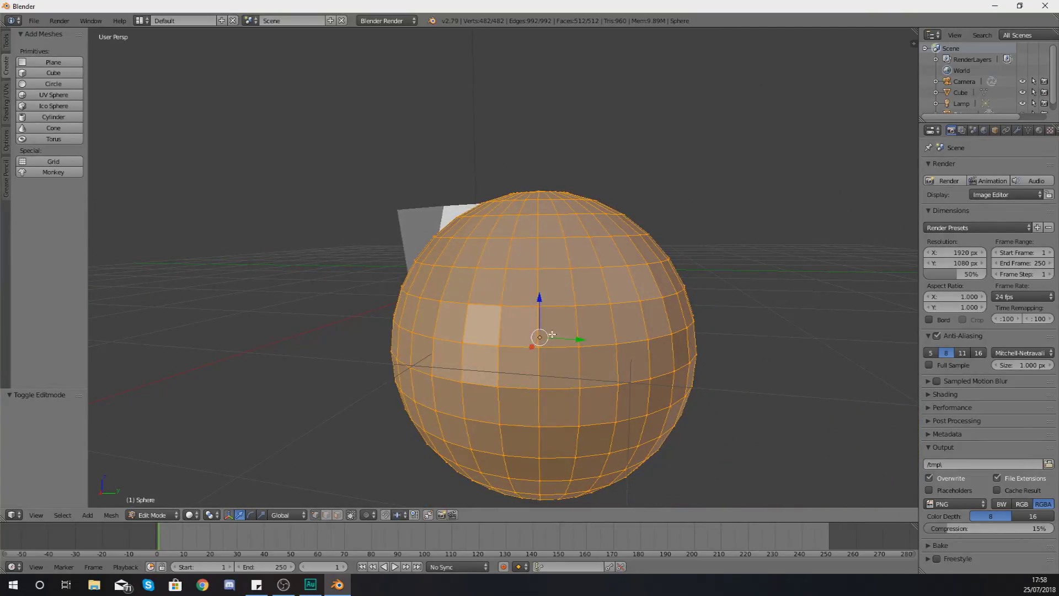
pyautogui.rightClick(499, 305)
pyautogui.rightClick(538, 305)
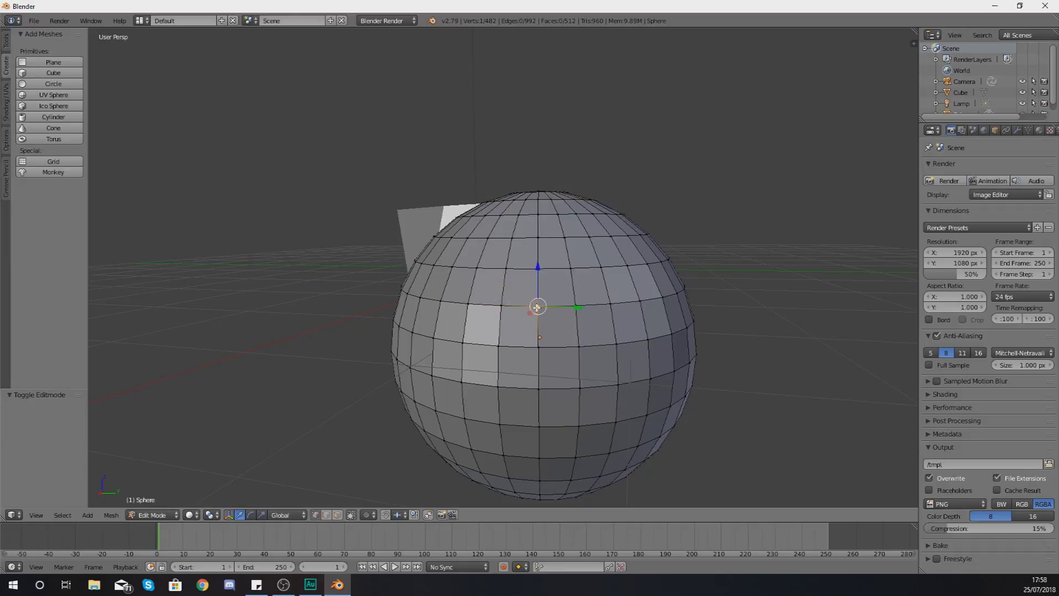
pyautogui.rightClick(576, 305)
pyautogui.moveTo(655, 310); pyautogui.dragTo(685, 316, button='middle')
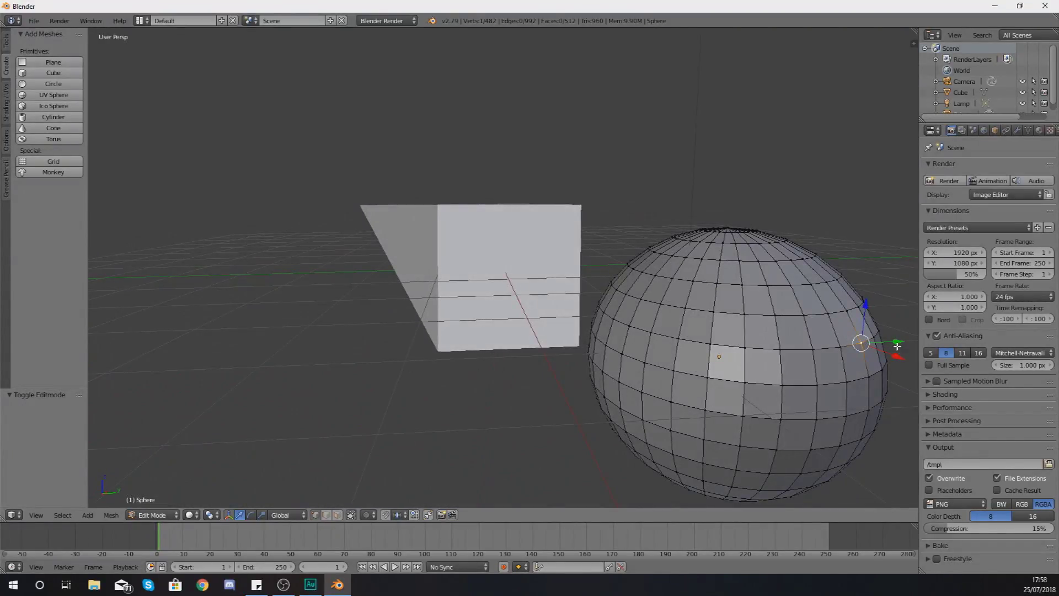
# Pull the selected vertex on the UV sphere outward about 0.24 along X to form a spike.
pyautogui.moveTo(894, 356); pyautogui.dragTo(932, 370)
pyautogui.moveTo(504, 317); pyautogui.dragTo(357, 324, button='middle')
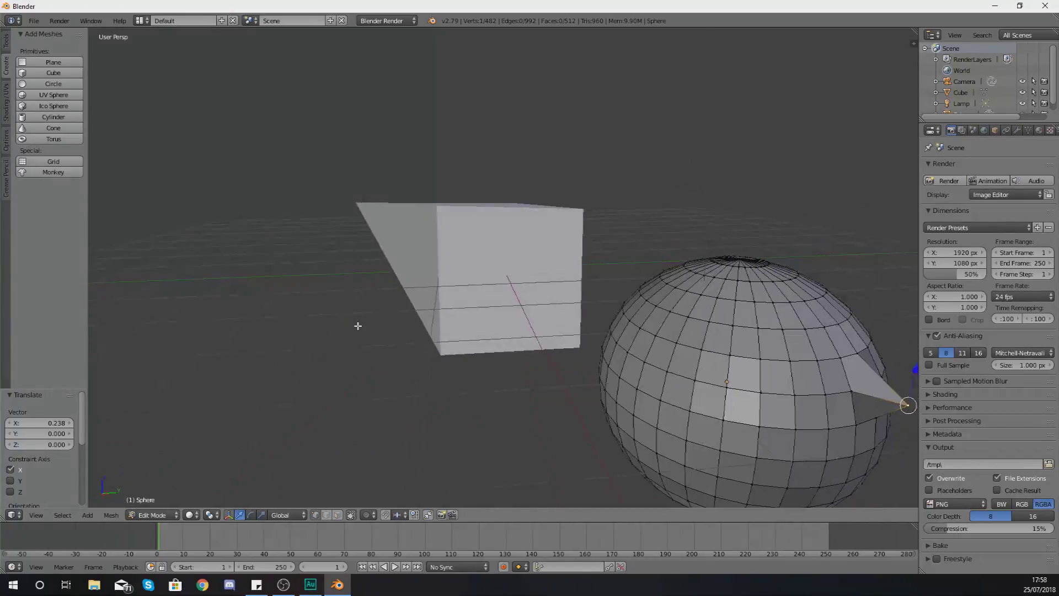
pyautogui.moveTo(741, 326); pyautogui.dragTo(720, 335, button='middle')
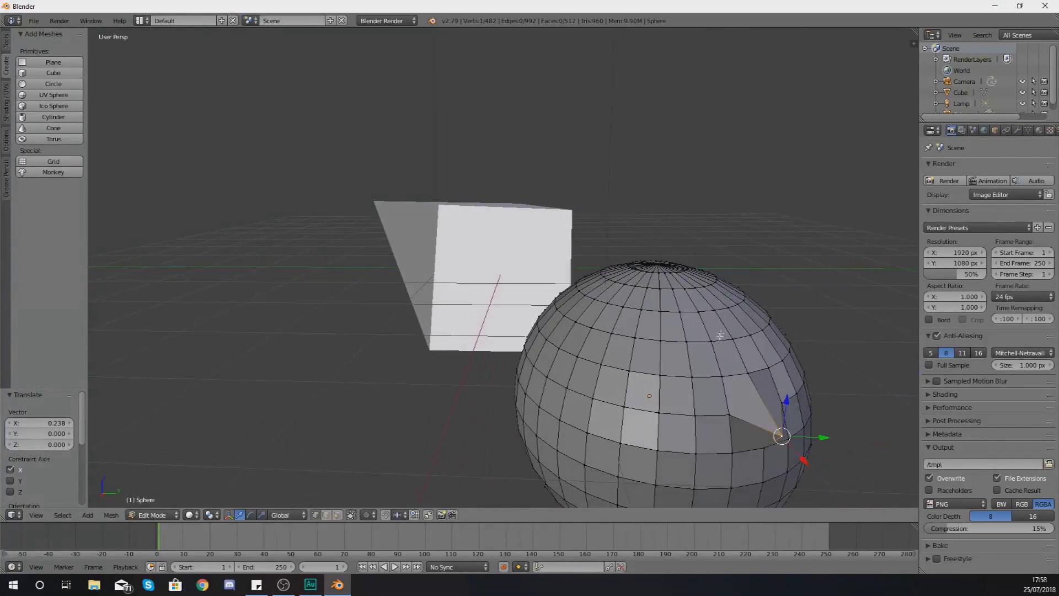
# Add four vertices running up the UV sphere to the spike vertex selection and shift them all about 0.014 along Y.
pyautogui.keyDown('shift'); pyautogui.rightClick(692, 377); pyautogui.keyUp('shift')
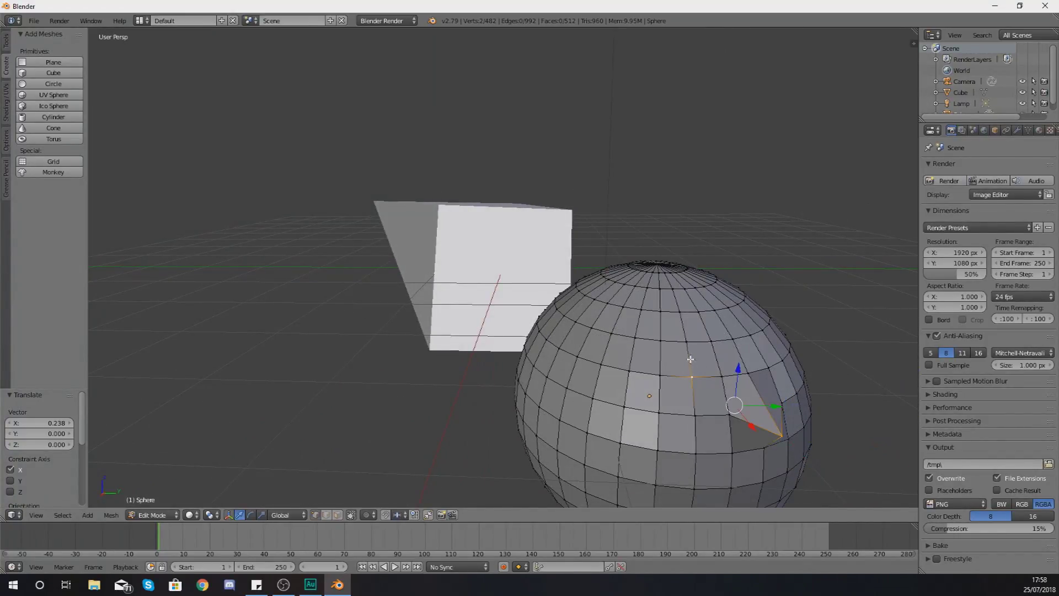
pyautogui.keyDown('shift'); pyautogui.rightClick(686, 342); pyautogui.keyUp('shift')
pyautogui.keyDown('shift'); pyautogui.rightClick(680, 312); pyautogui.keyUp('shift')
pyautogui.keyDown('shift'); pyautogui.rightClick(674, 292); pyautogui.keyUp('shift')
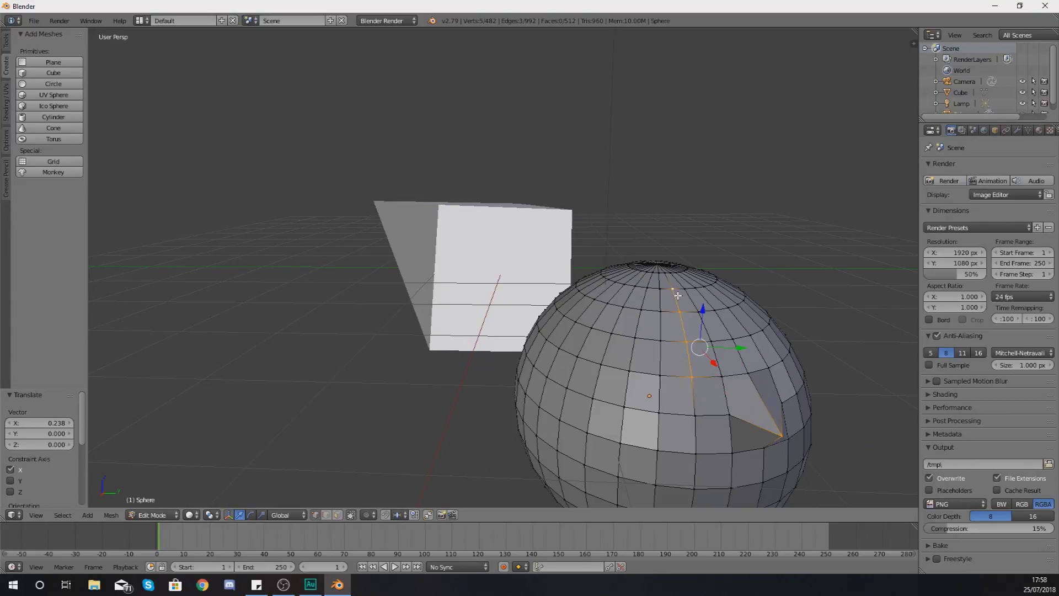
pyautogui.press('g')
pyautogui.press('y')
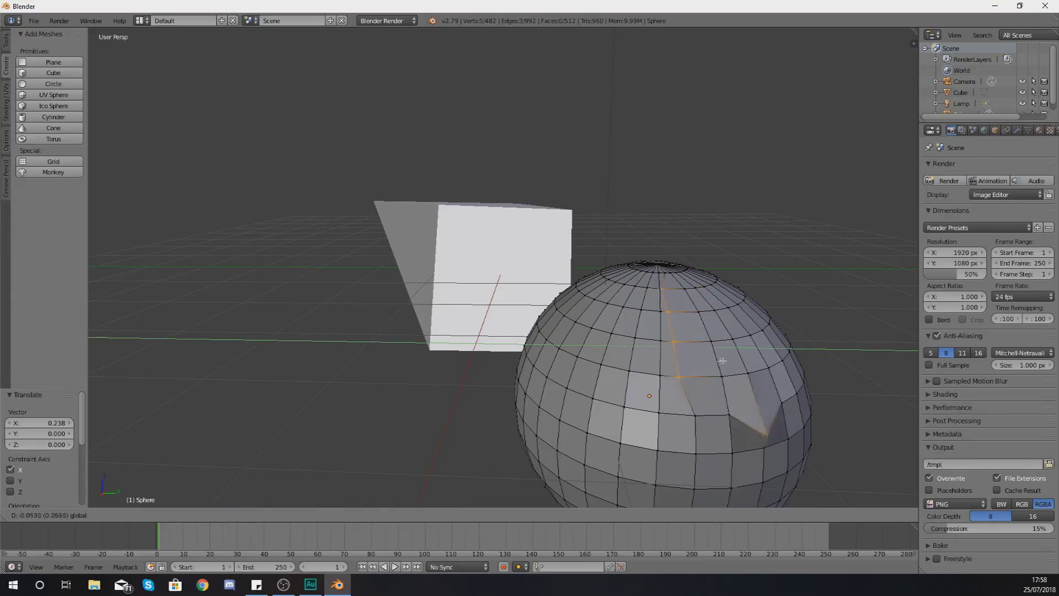
pyautogui.click(742, 311)
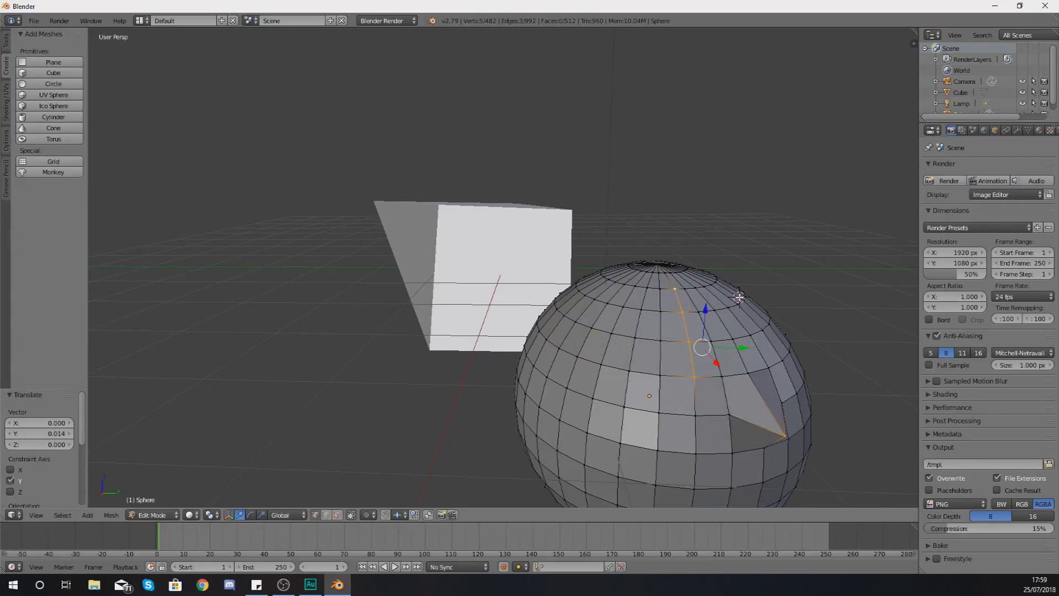
# Return the UV sphere to Object Mode and add a NURBS Sphere surface at the 3D cursor.
pyautogui.moveTo(752, 284); pyautogui.dragTo(737, 395, button='middle')
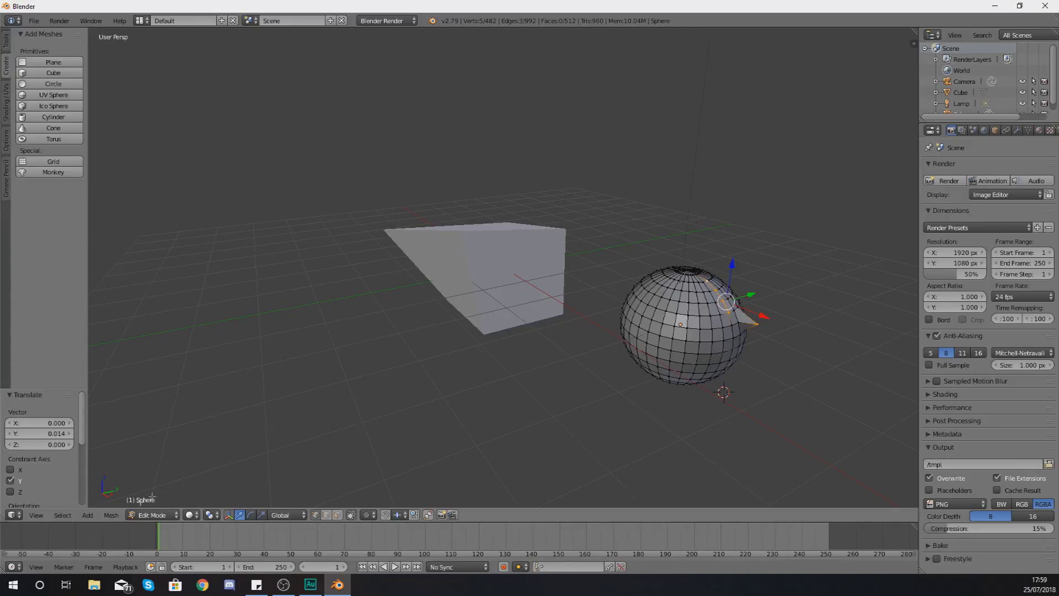
pyautogui.press('Tab')
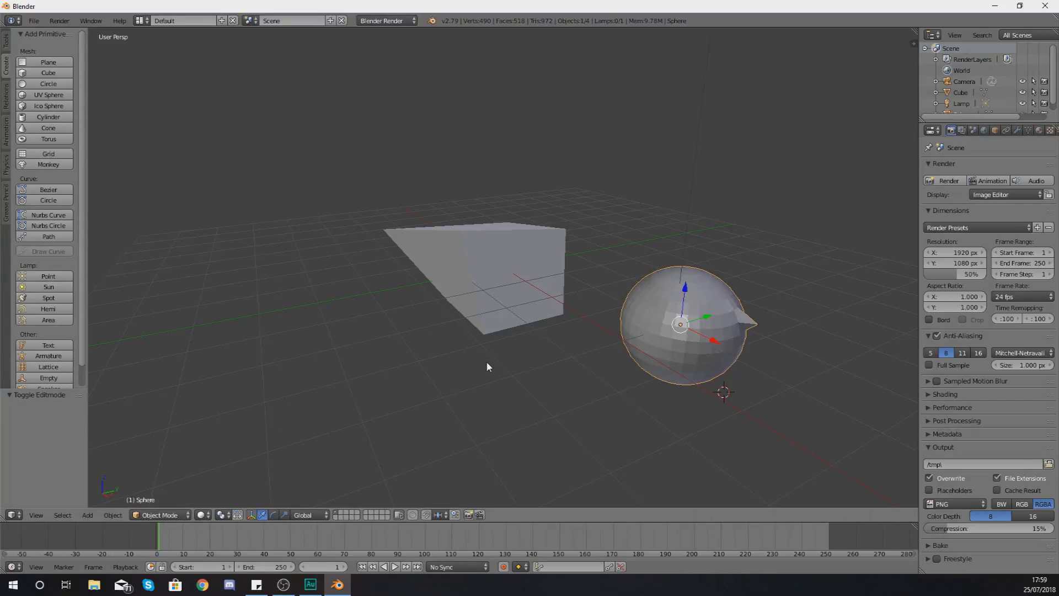
pyautogui.hotkey('shift', 'a')
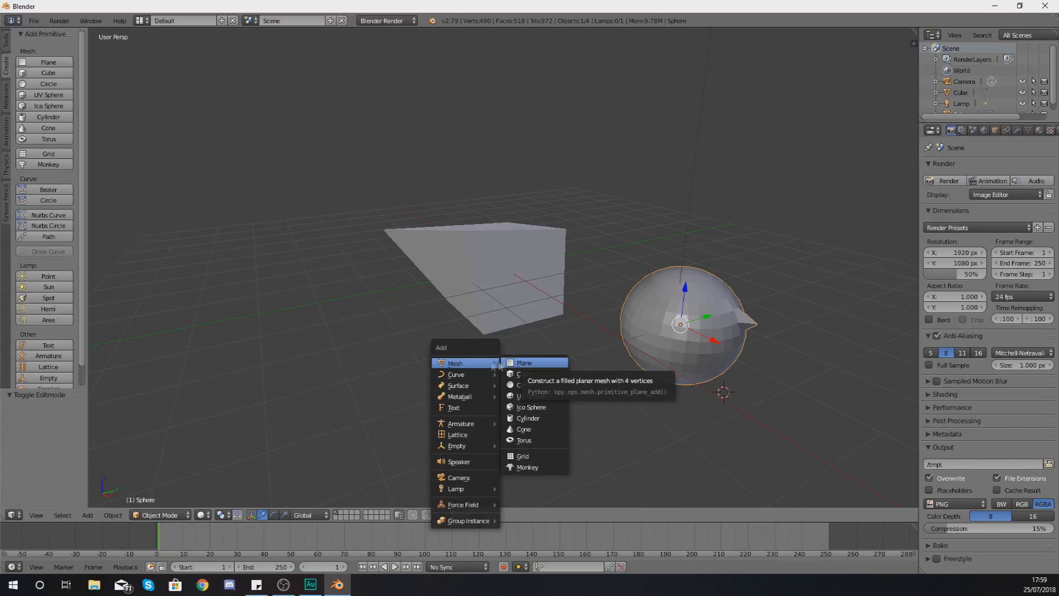
pyautogui.moveTo(469, 376)
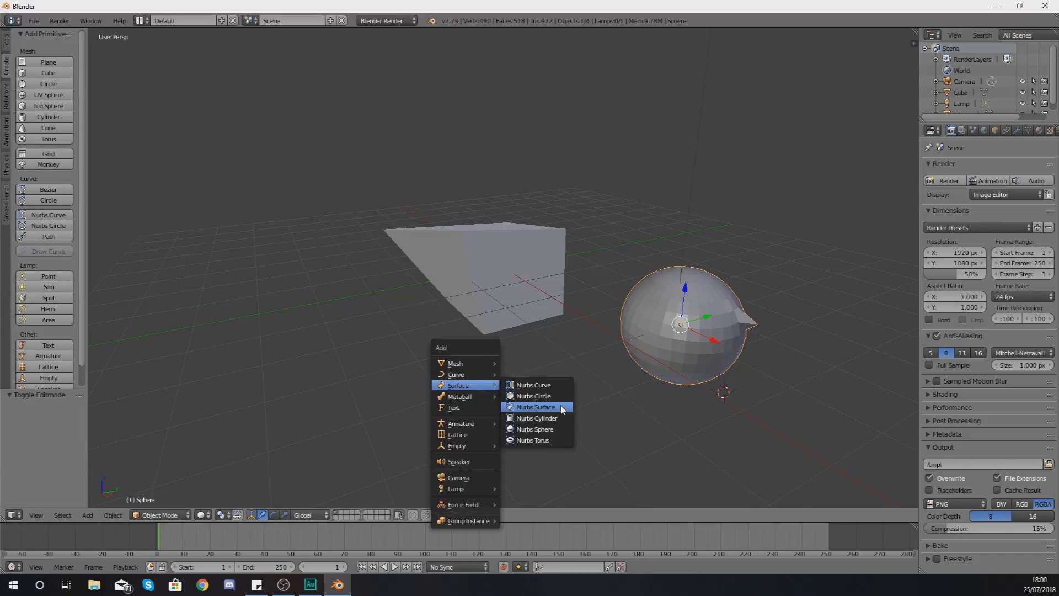
pyautogui.click(556, 432)
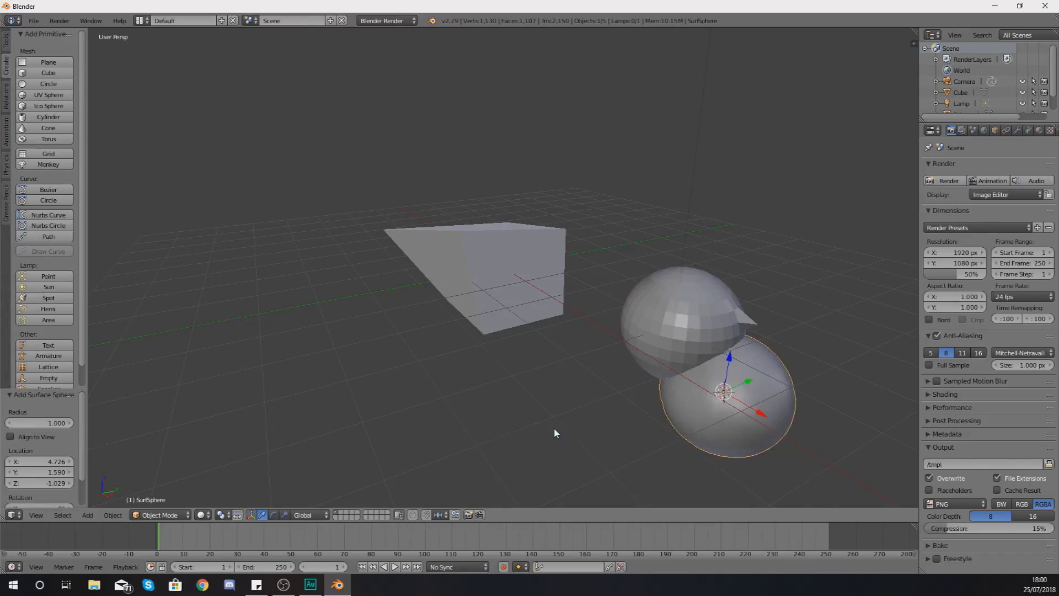
# Move the NURBS sphere about 2.58 along negative Y, shift it along negative X and raise it about 0.53 along Z.
pyautogui.press('g')
pyautogui.press('y')
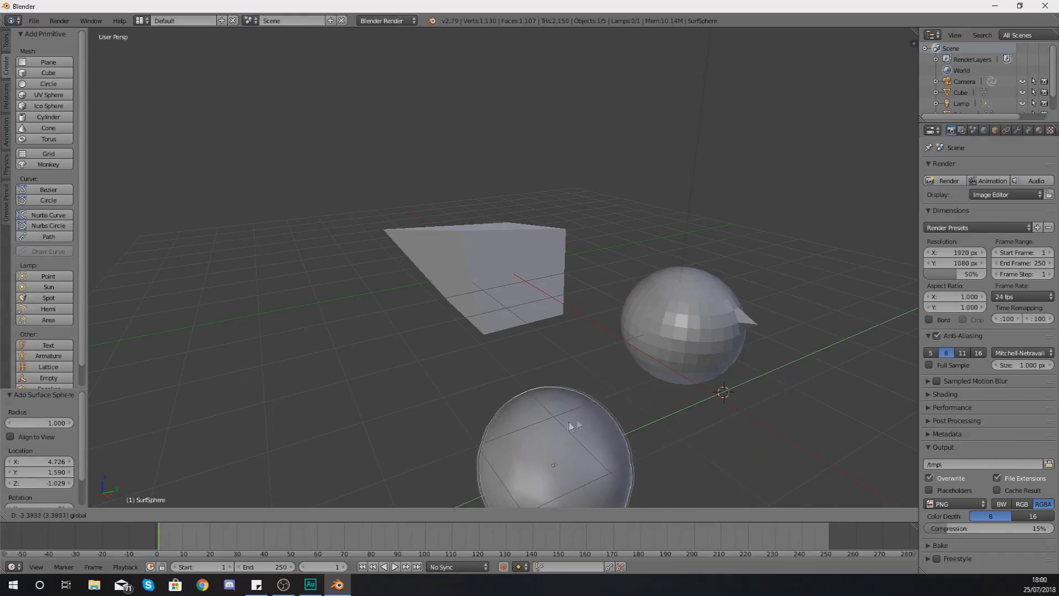
pyautogui.click(635, 469)
pyautogui.press('g')
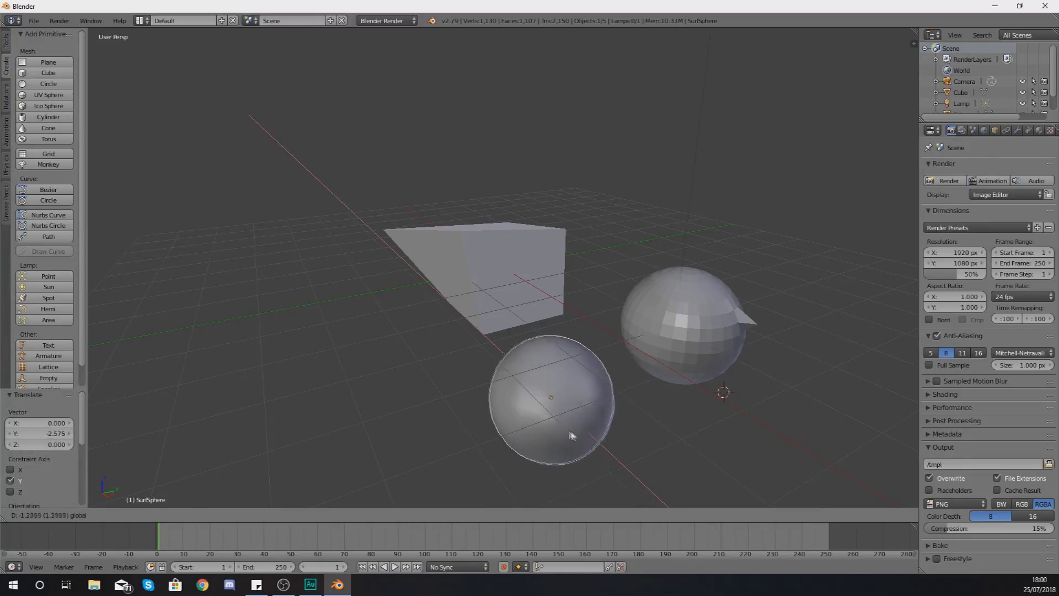
pyautogui.click(549, 372)
pyautogui.press('g')
pyautogui.press('z')
pyautogui.click(535, 324)
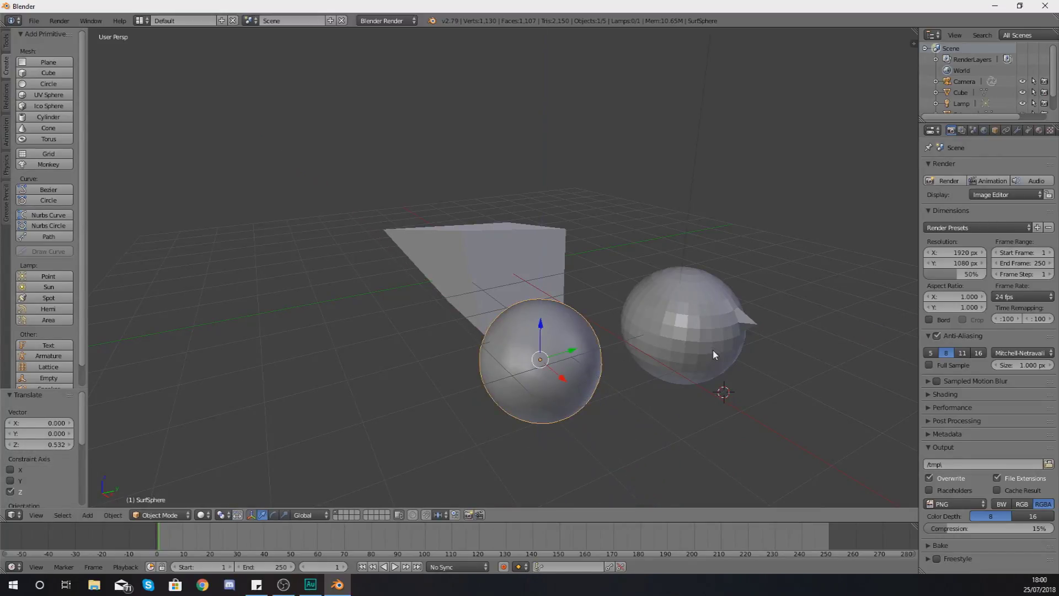
# Enter Edit Mode on the NURBS sphere and move all its control points about 0.77 along X.
pyautogui.moveTo(714, 354); pyautogui.dragTo(511, 375, button='middle')
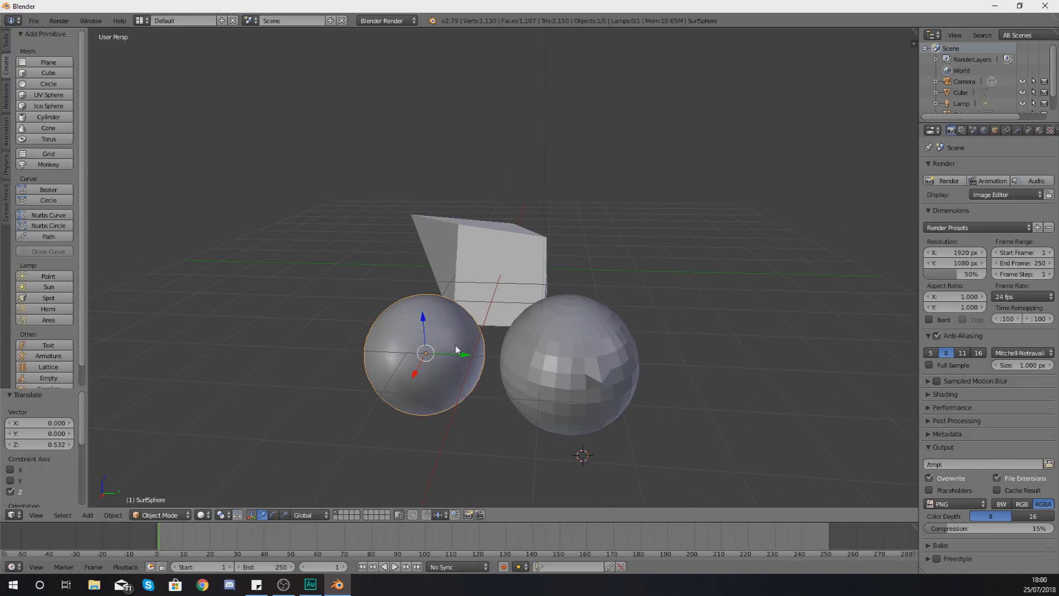
pyautogui.press('Tab')
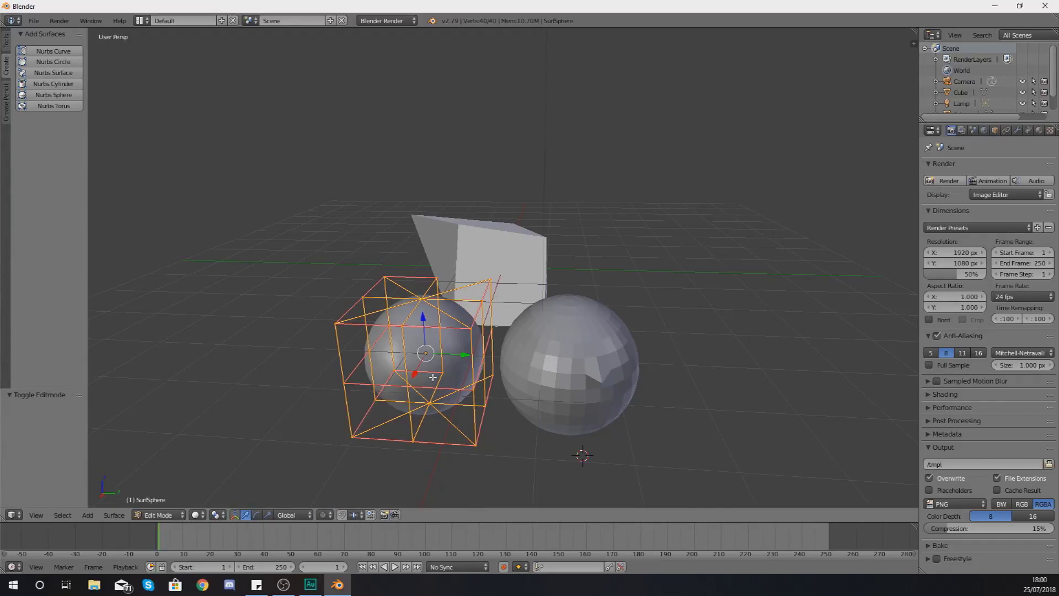
pyautogui.moveTo(419, 379); pyautogui.dragTo(521, 390, button='middle')
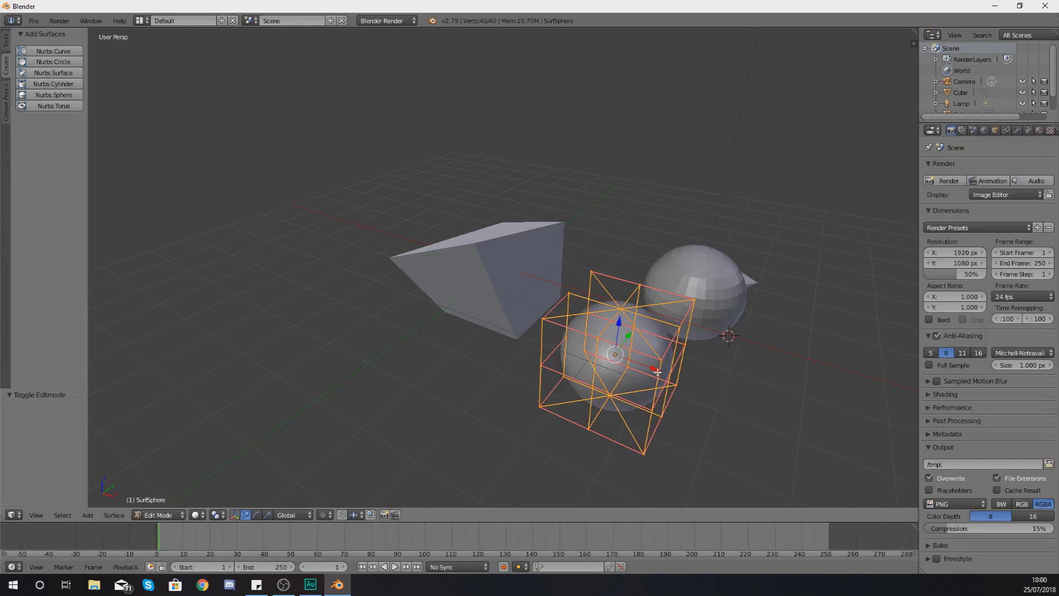
pyautogui.moveTo(656, 371); pyautogui.dragTo(697, 382)
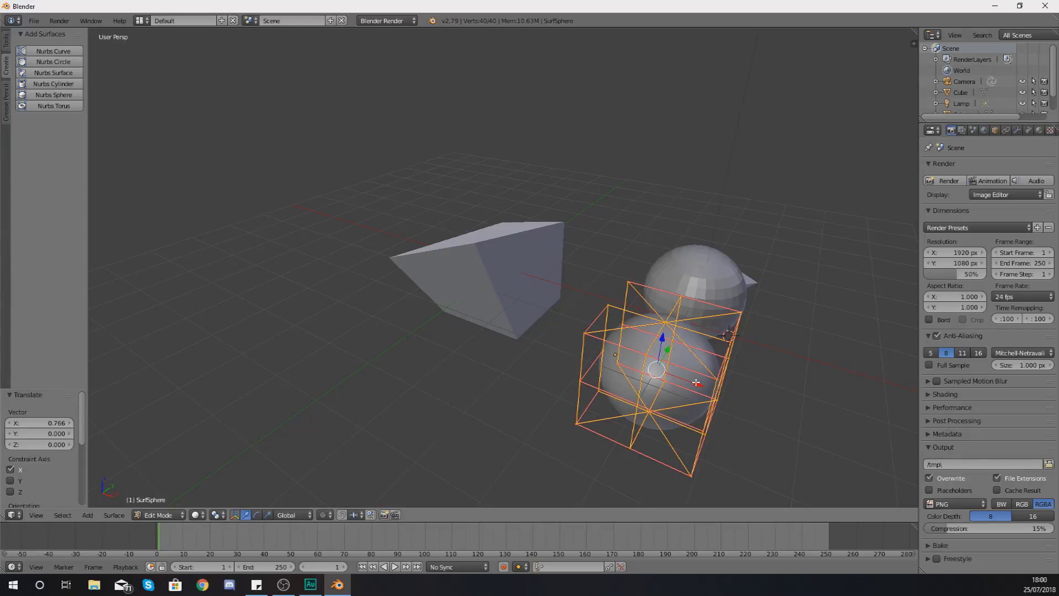
pyautogui.moveTo(724, 368); pyautogui.dragTo(617, 370, button='middle')
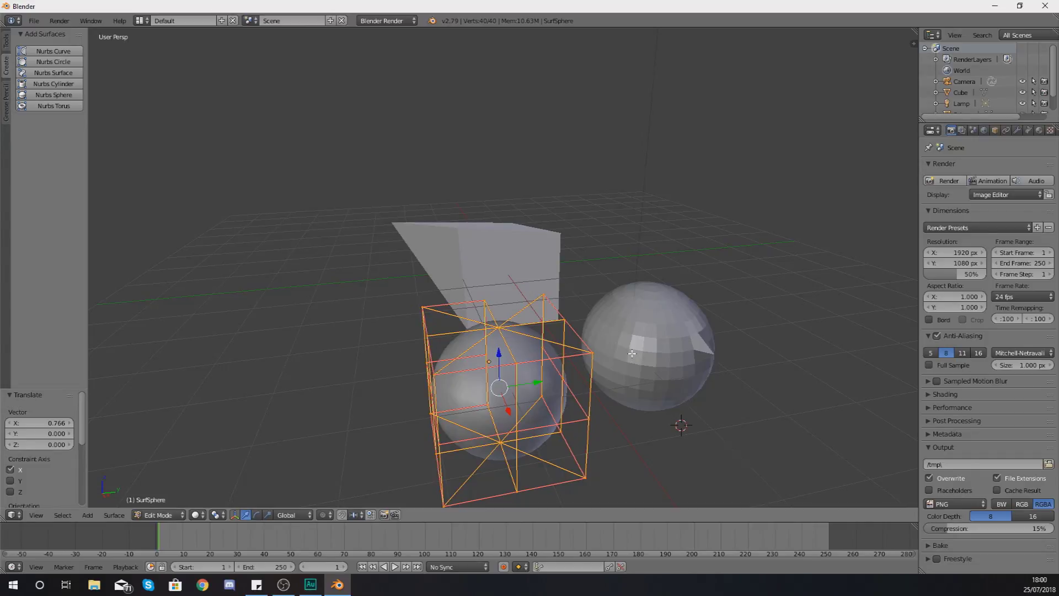
# Leave the NURBS sphere's Edit Mode, select the UV sphere and enter Edit Mode on it.
pyautogui.click(632, 353)
pyautogui.press('Tab')
pyautogui.rightClick(632, 359)
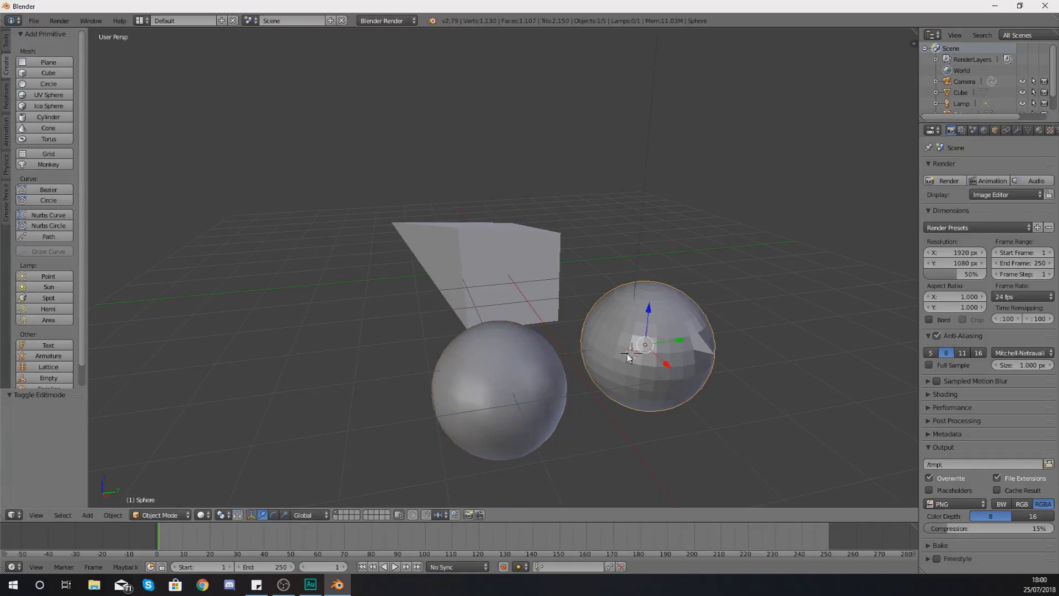
pyautogui.press('Tab')
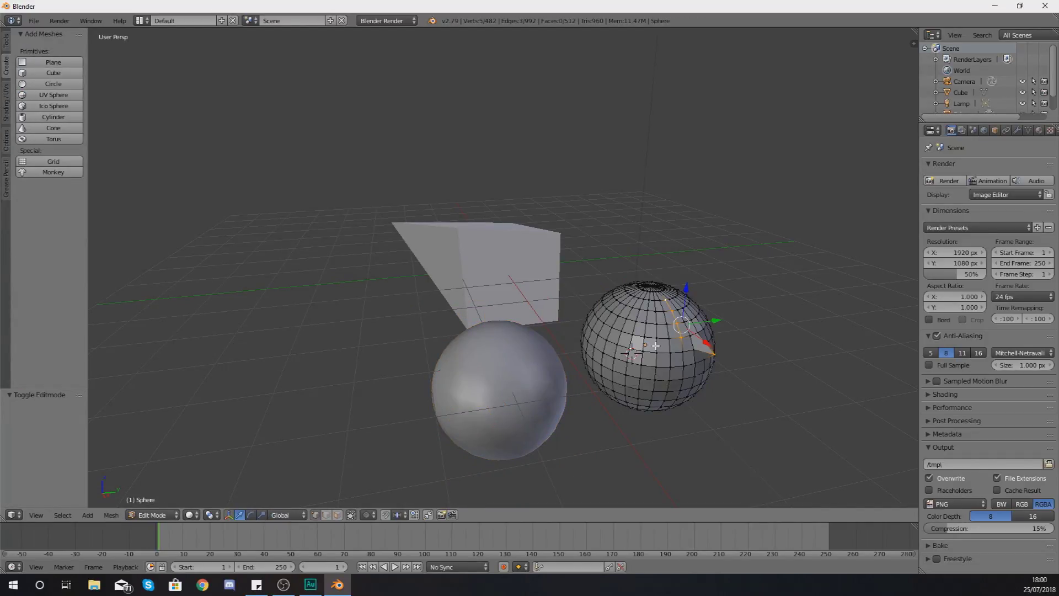
# Move a single vertex on the UV sphere's front about 0.014 along X and return to Object Mode.
pyautogui.rightClick(646, 338)
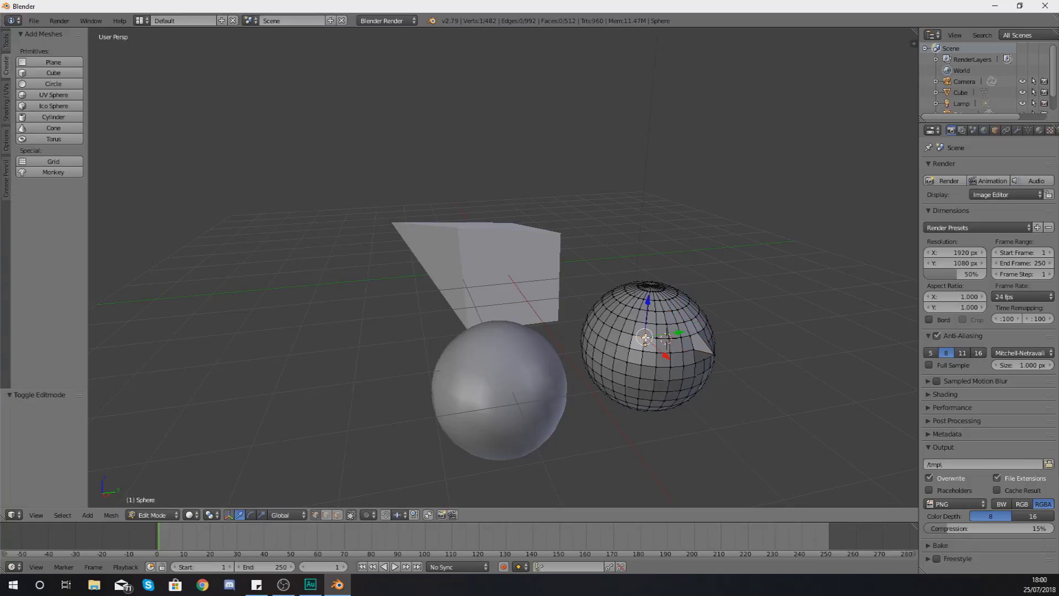
pyautogui.press('g')
pyautogui.press('x')
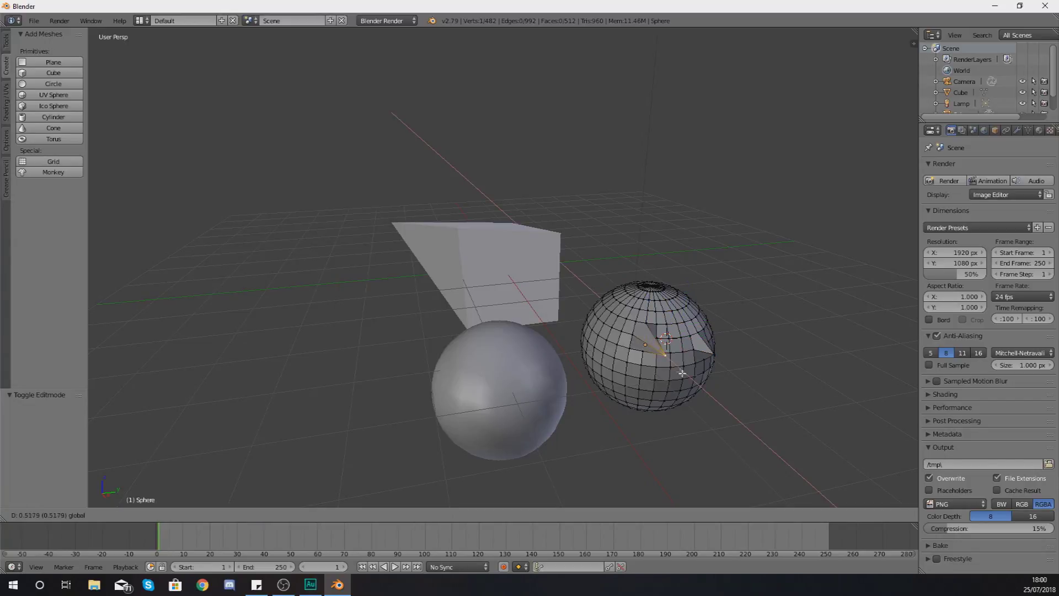
pyautogui.click(661, 357)
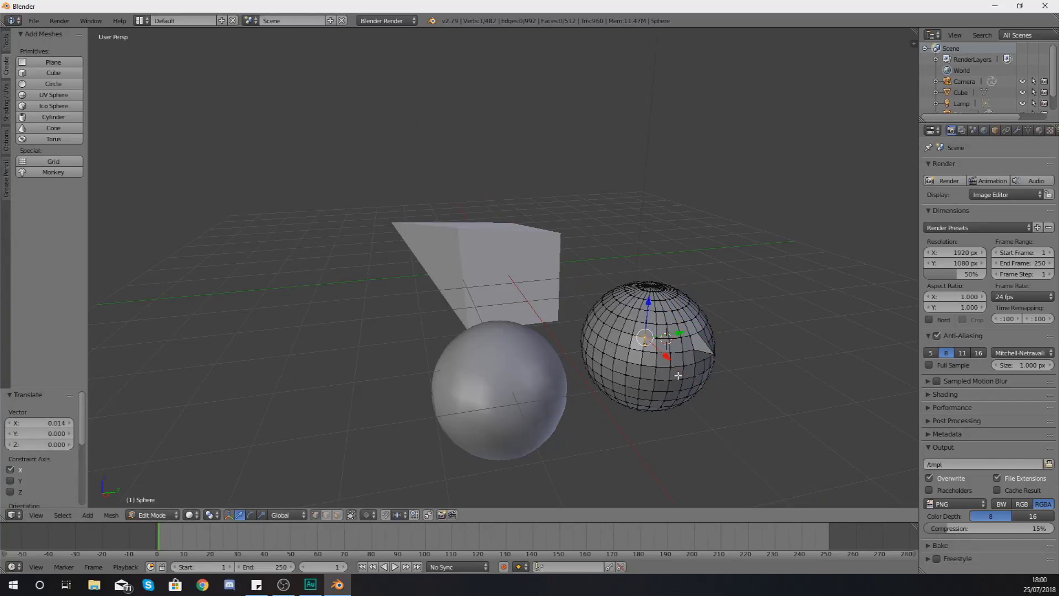
pyautogui.moveTo(677, 376); pyautogui.dragTo(646, 388, button='middle')
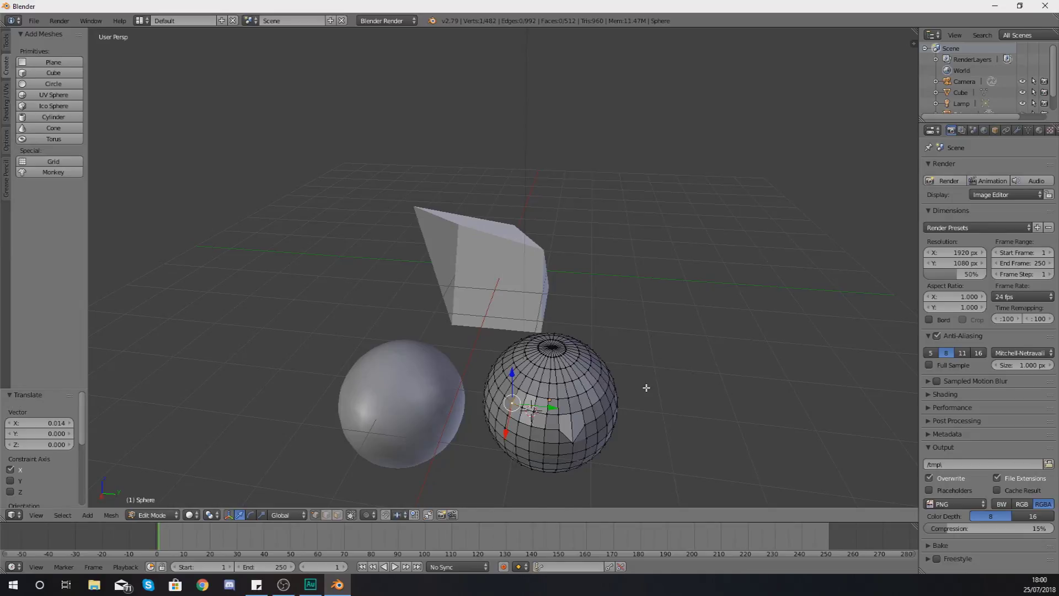
pyautogui.press('Tab')
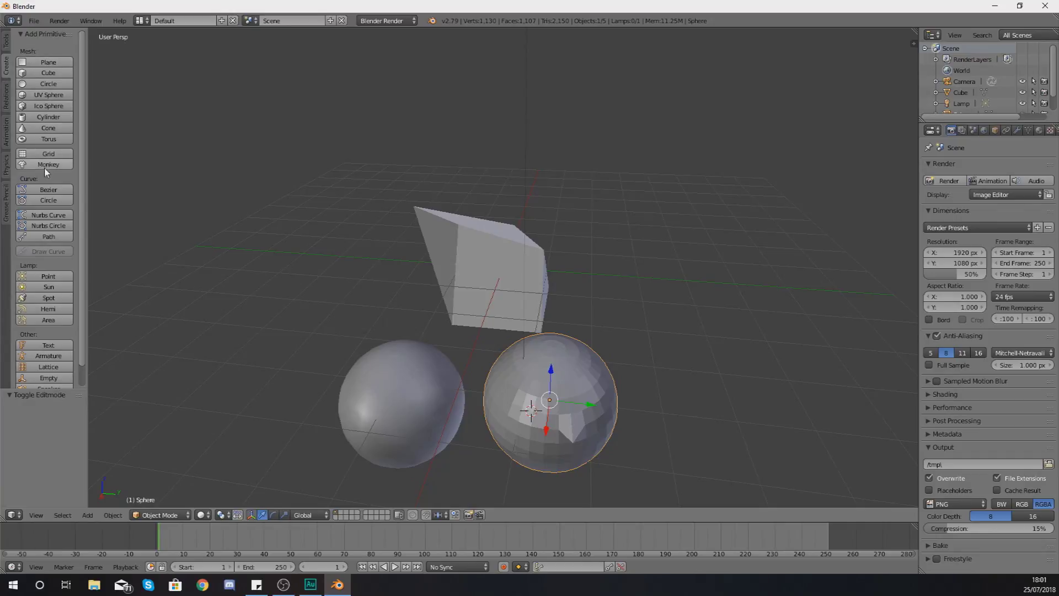
# Look through the available primitives and open the surface object types that can be added.
pyautogui.scroll(-1, 69, 257)
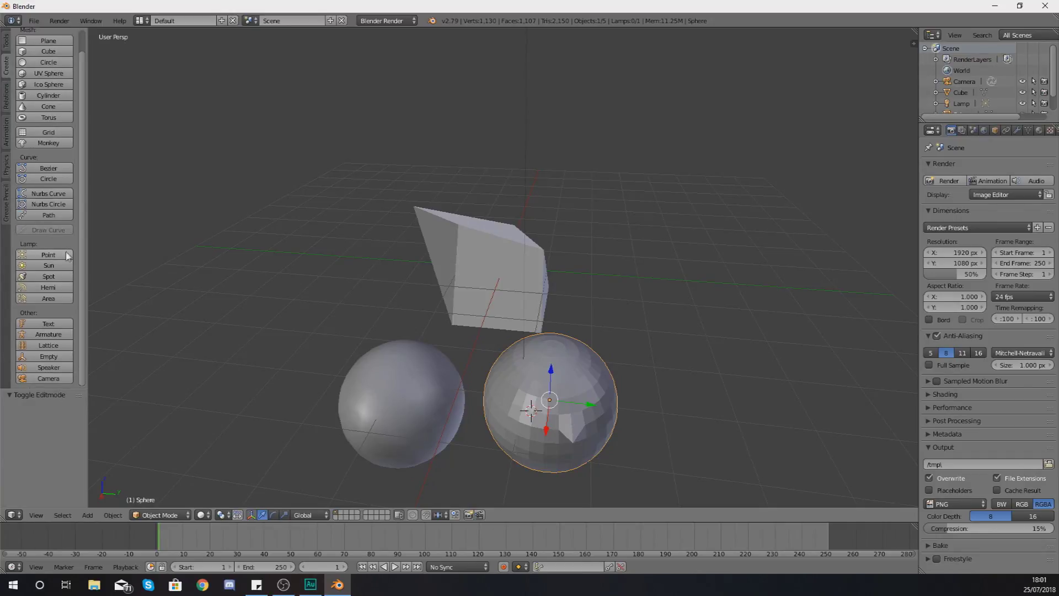
pyautogui.scroll(1, 69, 258)
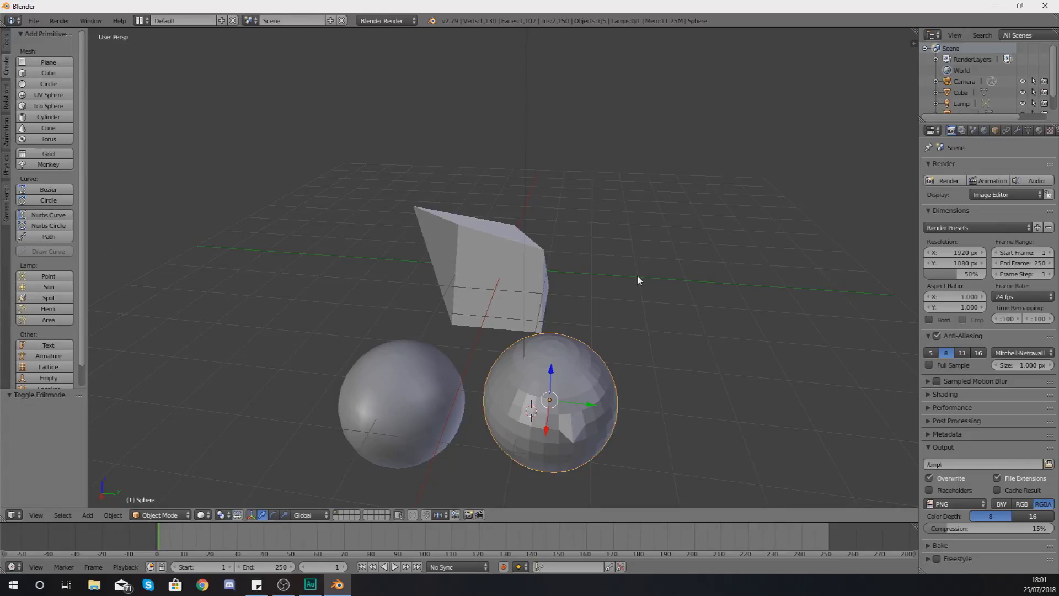
pyautogui.hotkey('shift', 'a')
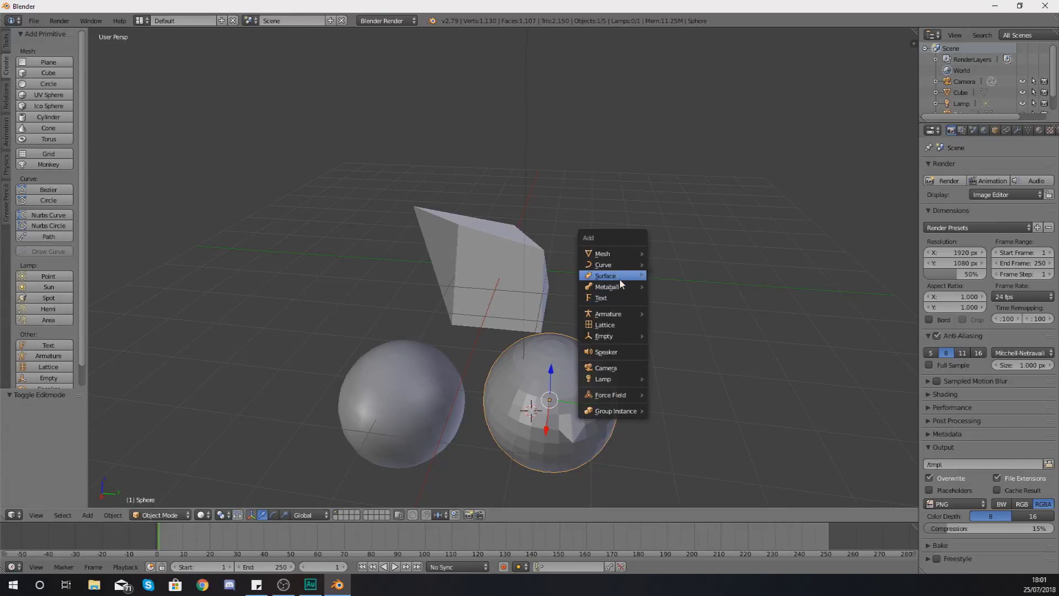
pyautogui.moveTo(622, 279)
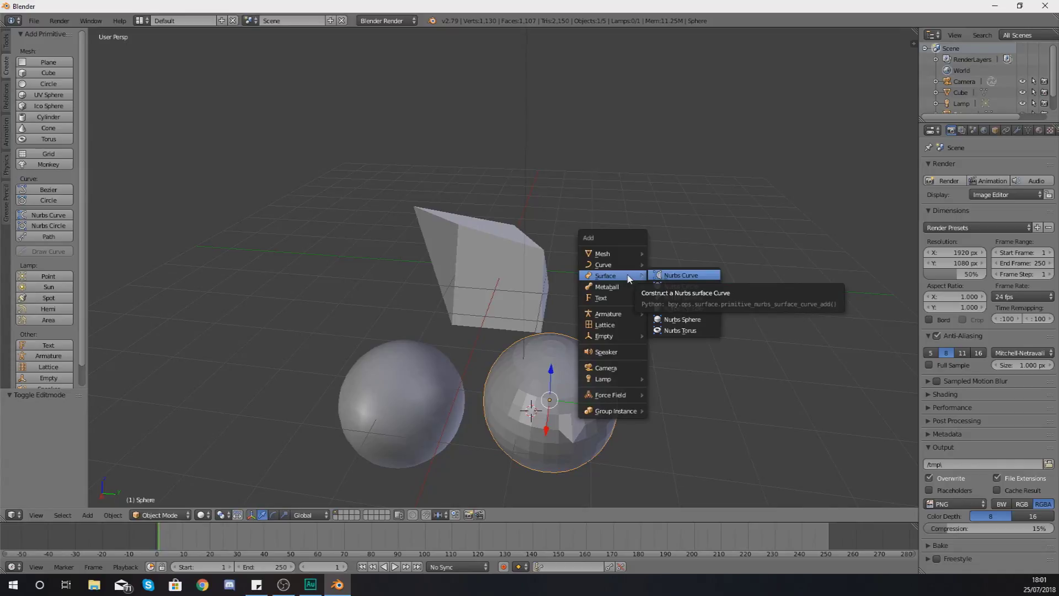